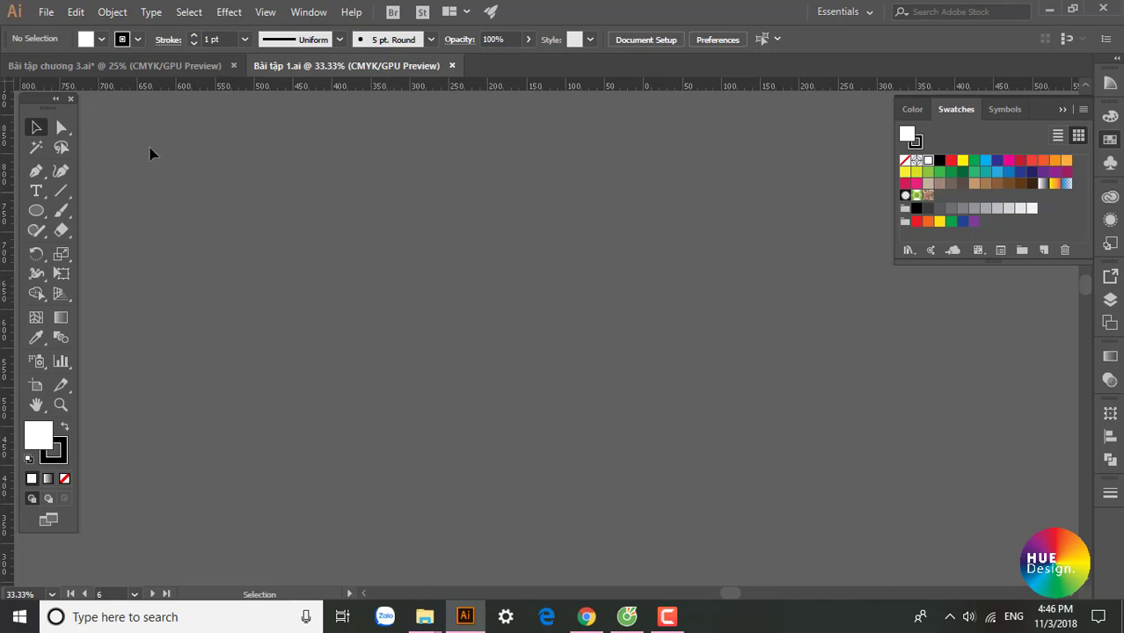
- Start a new document from the A4 preset and set the artboard count to 4
left_click(47, 12)
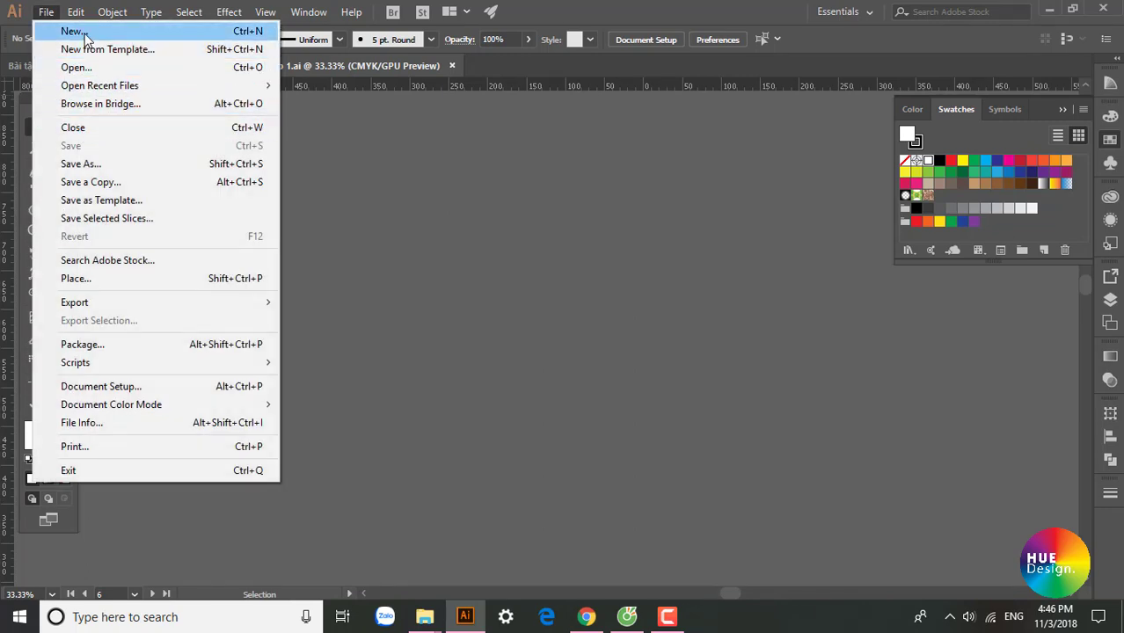
left_click(85, 35)
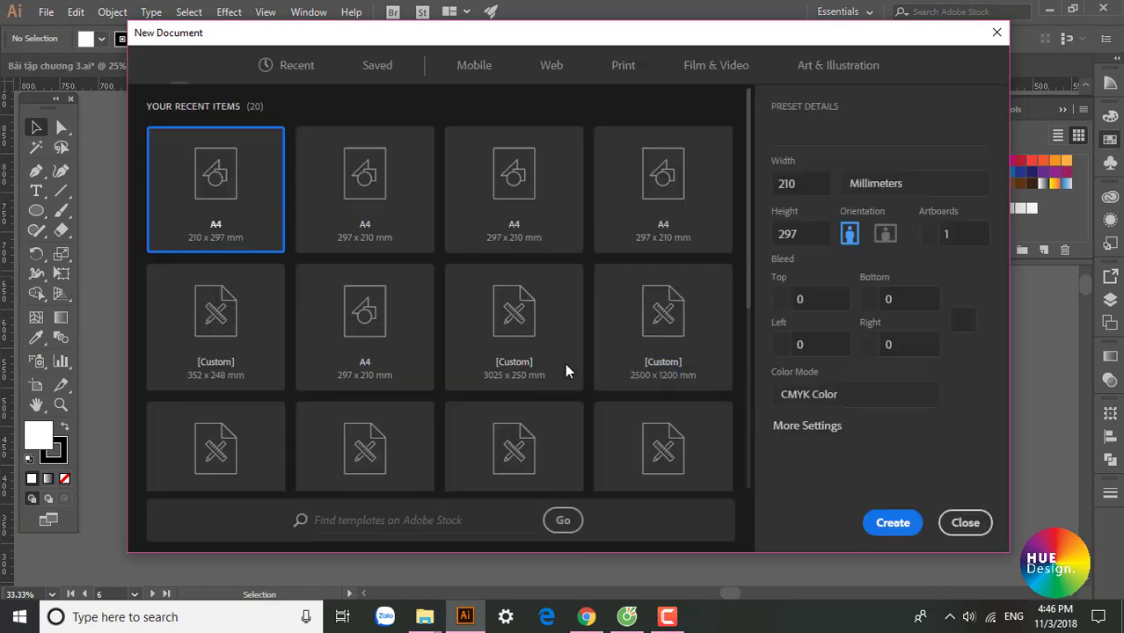
double_click(953, 235)
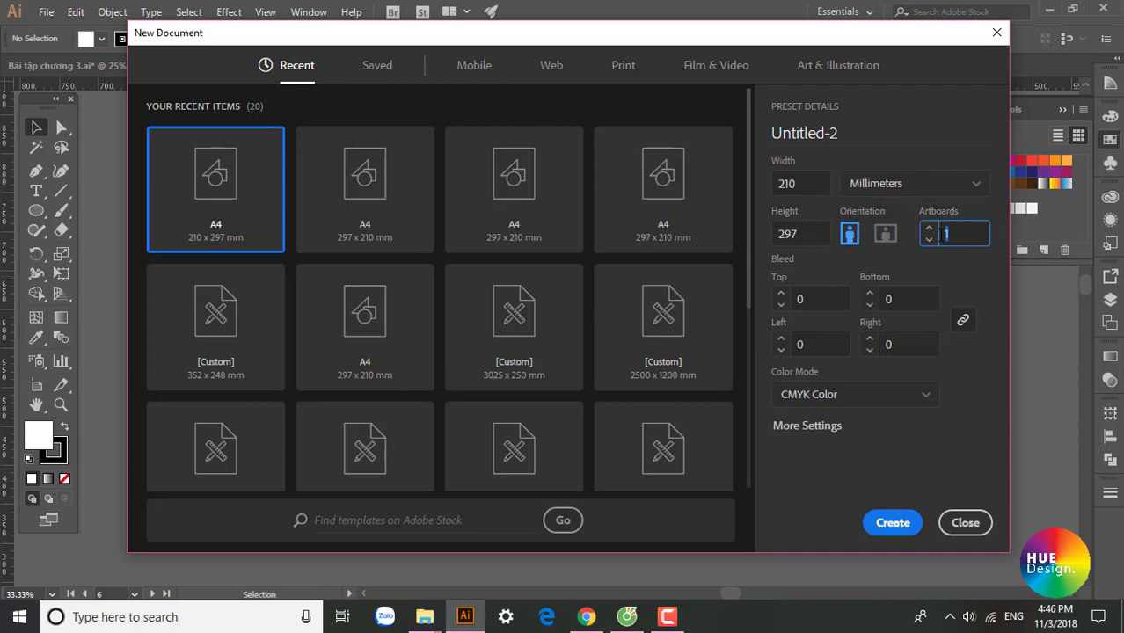
type("4")
- In More Settings, check the 4 artboards, 7.06 mm spacing, 2 columns and A4 size
left_click(816, 435)
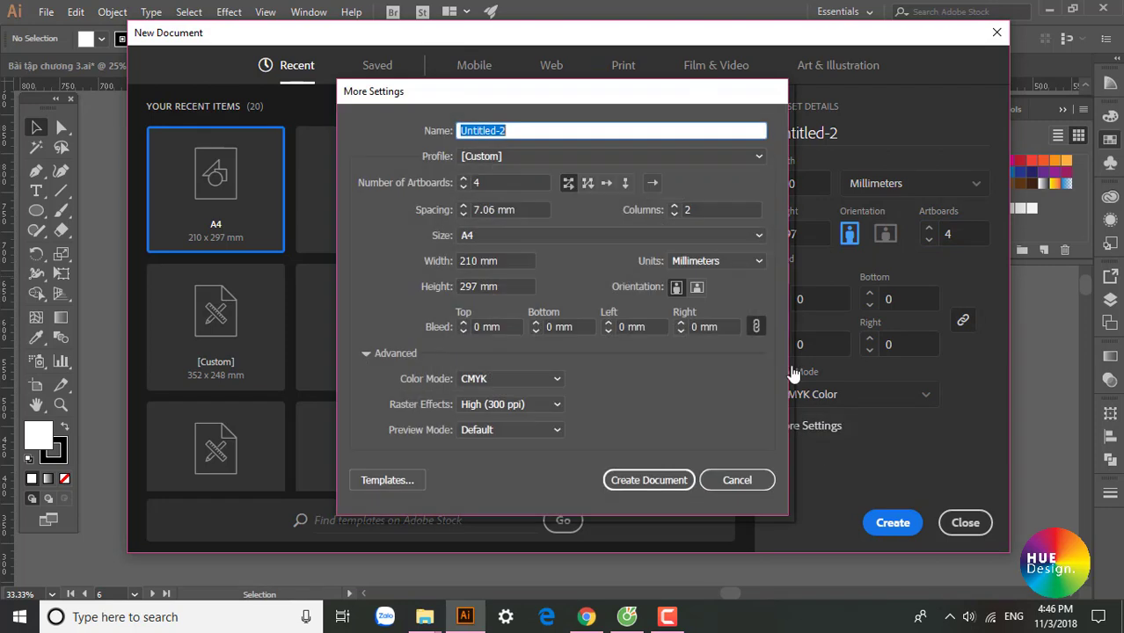
double_click(477, 183)
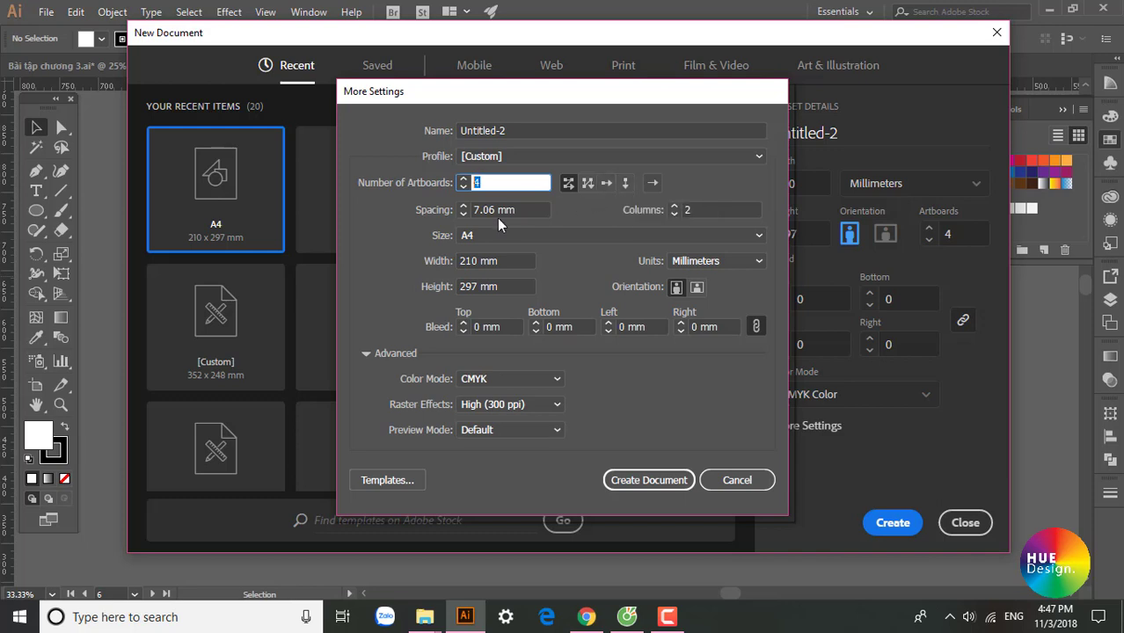
left_click(446, 211)
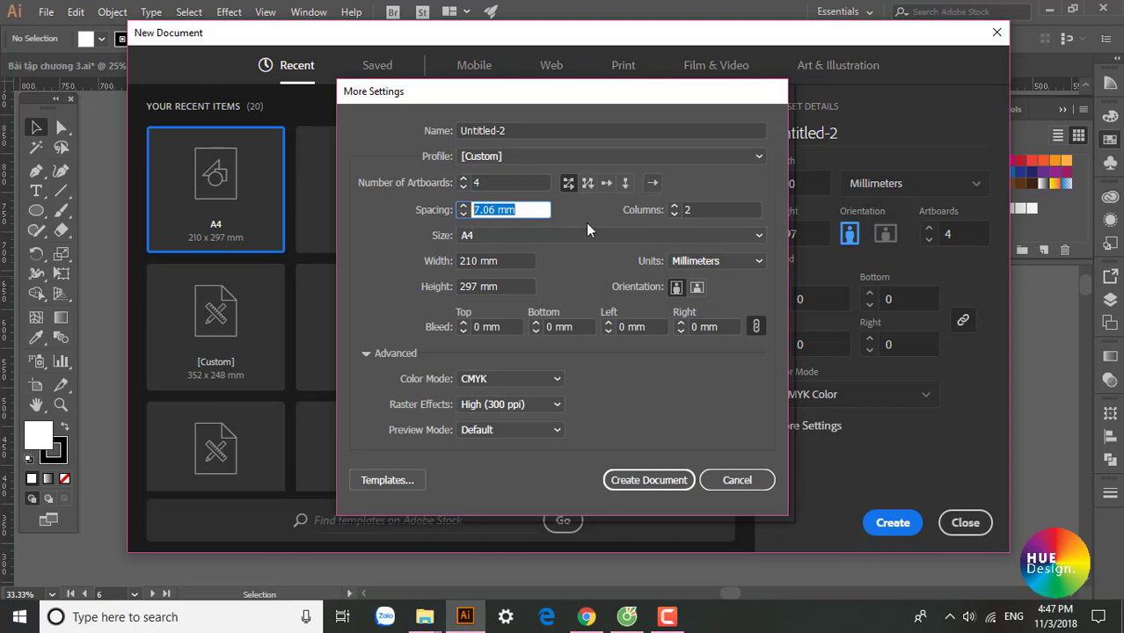
left_click(675, 210)
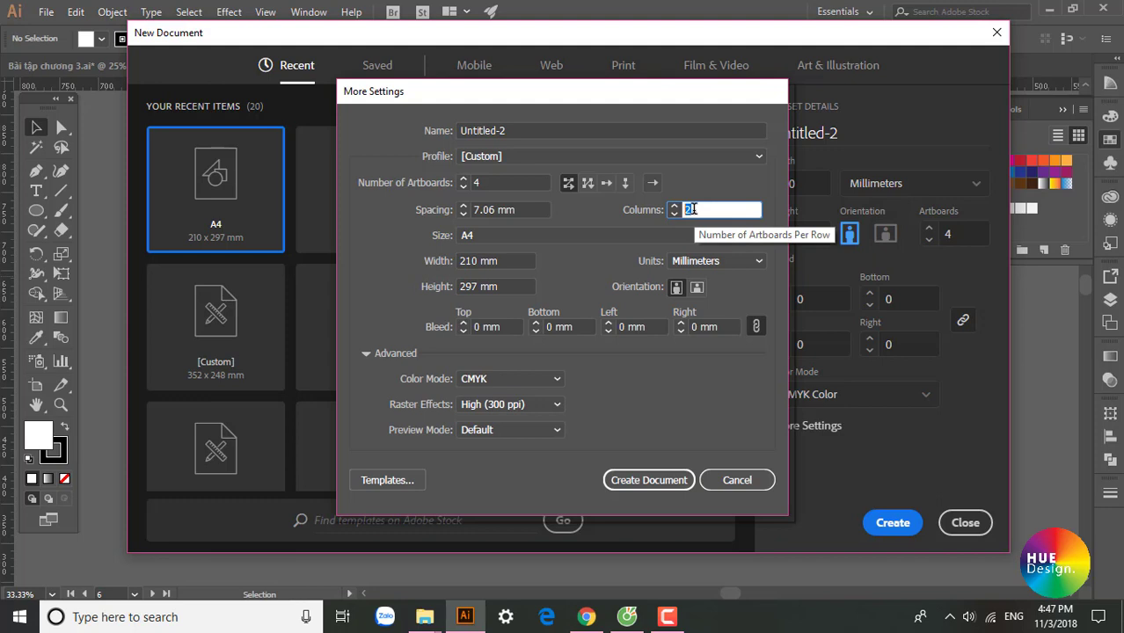
left_click(489, 262)
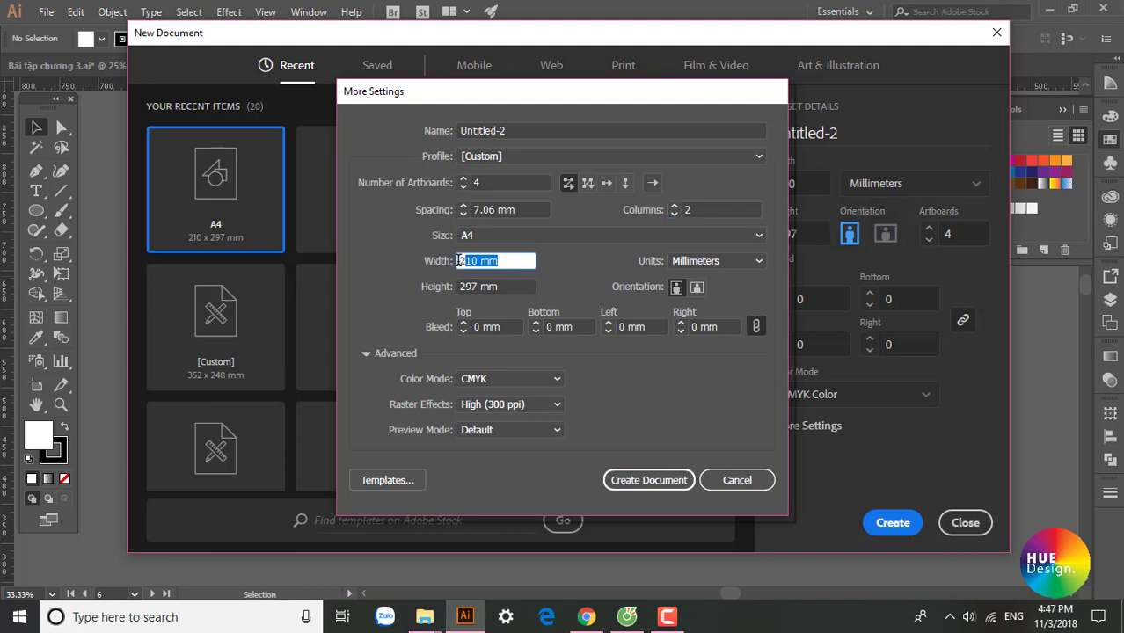
left_click(501, 236)
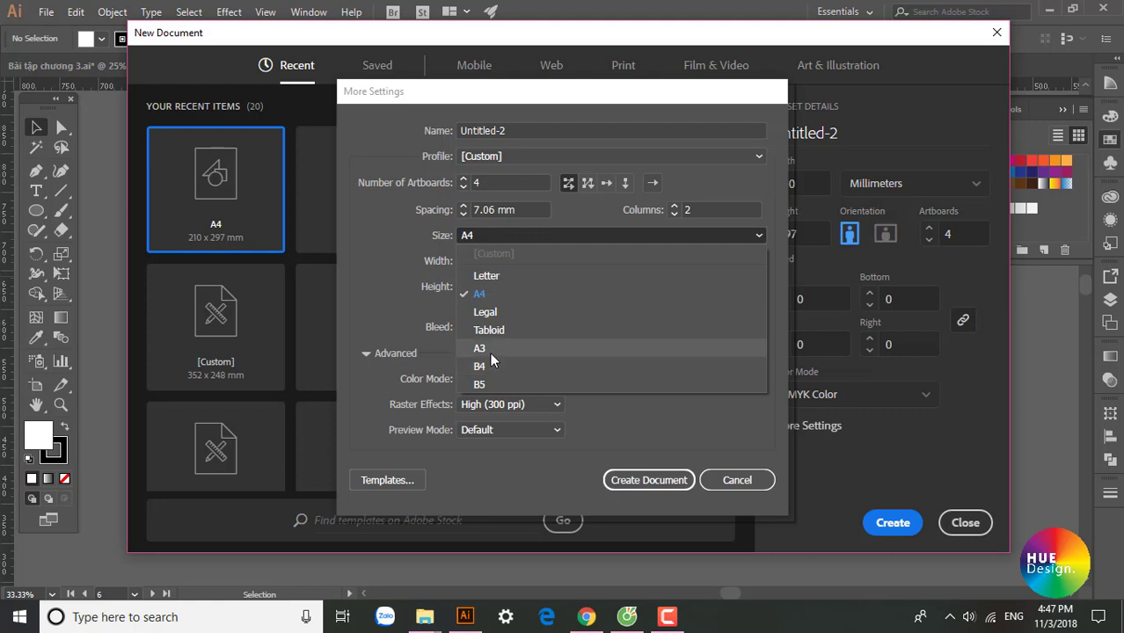
left_click(392, 245)
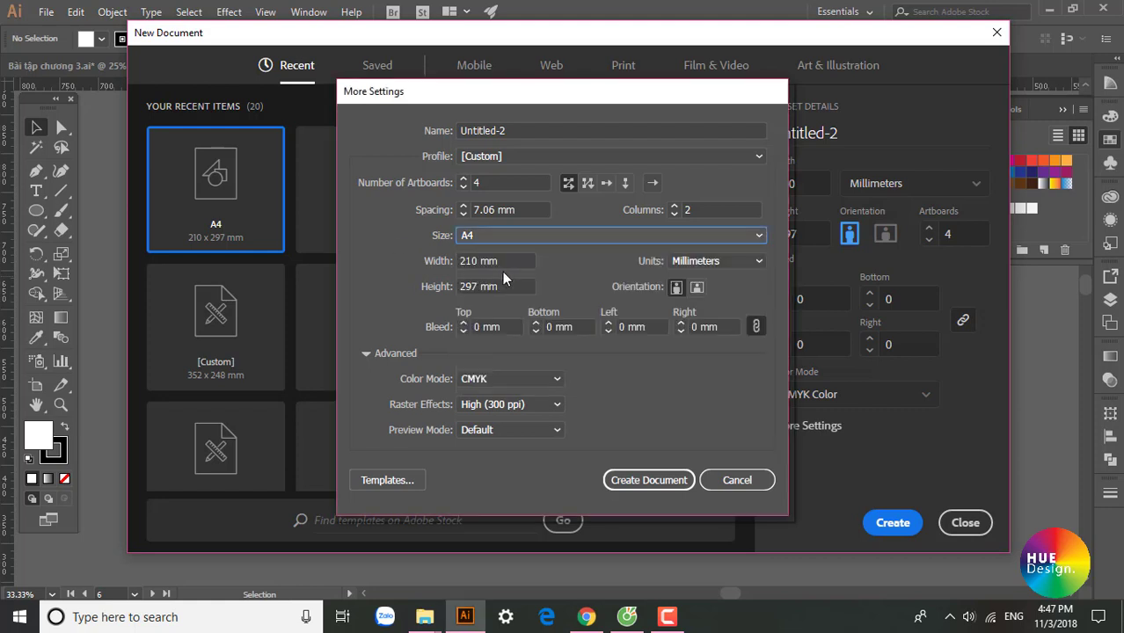
- Confirm millimetre units and 0 mm bleed, then create the document
left_click(503, 264)
left_click_drag(518, 283, 457, 286)
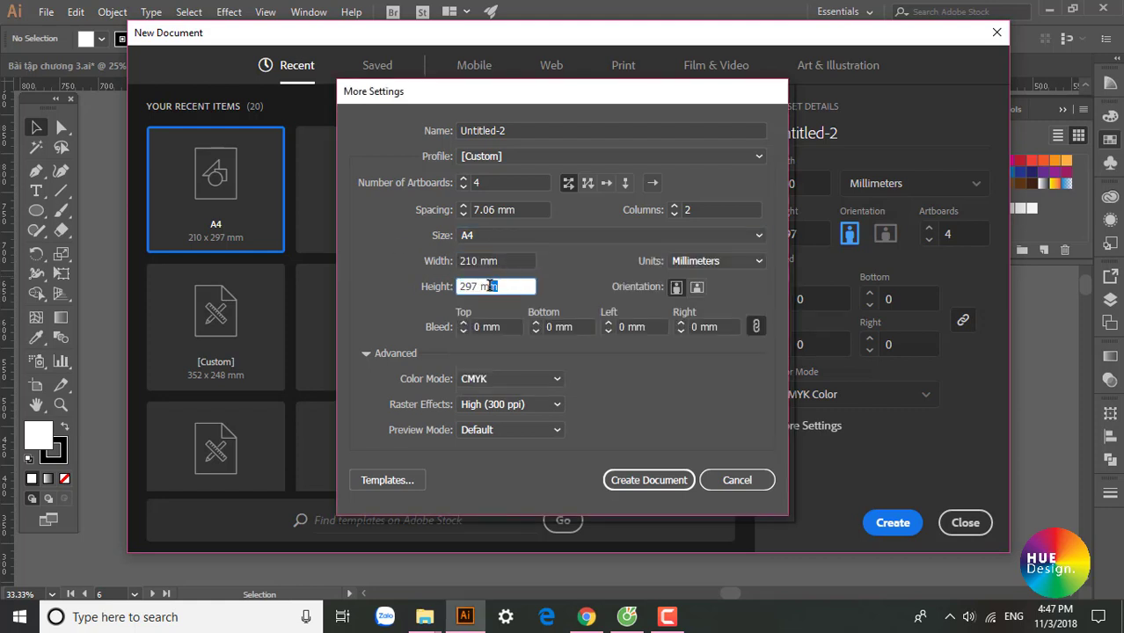
left_click(726, 260)
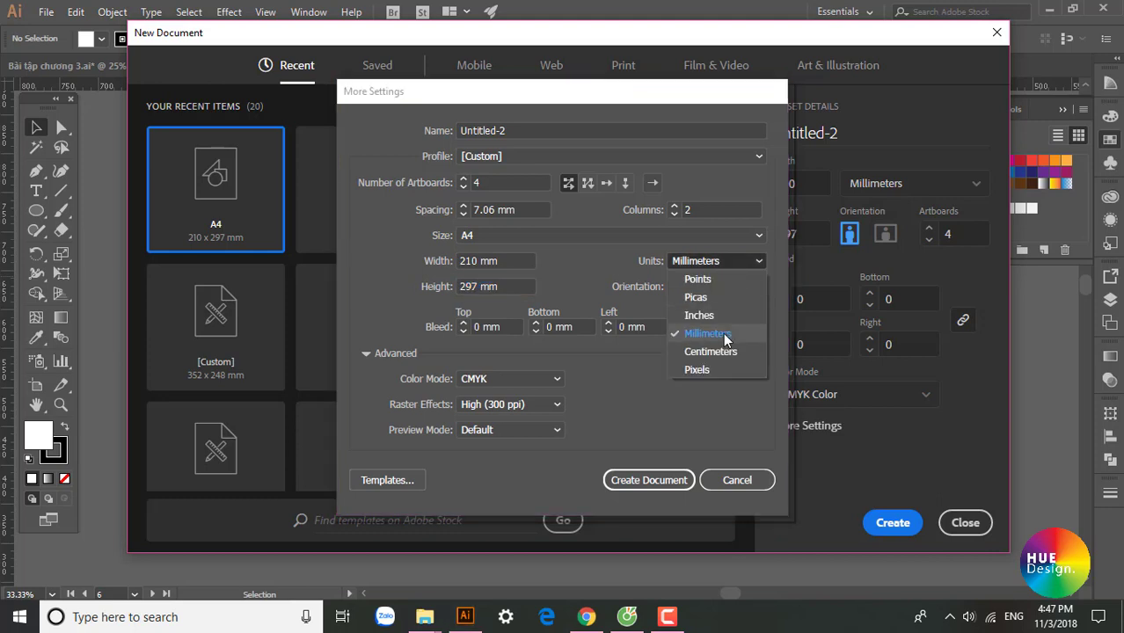
left_click(590, 264)
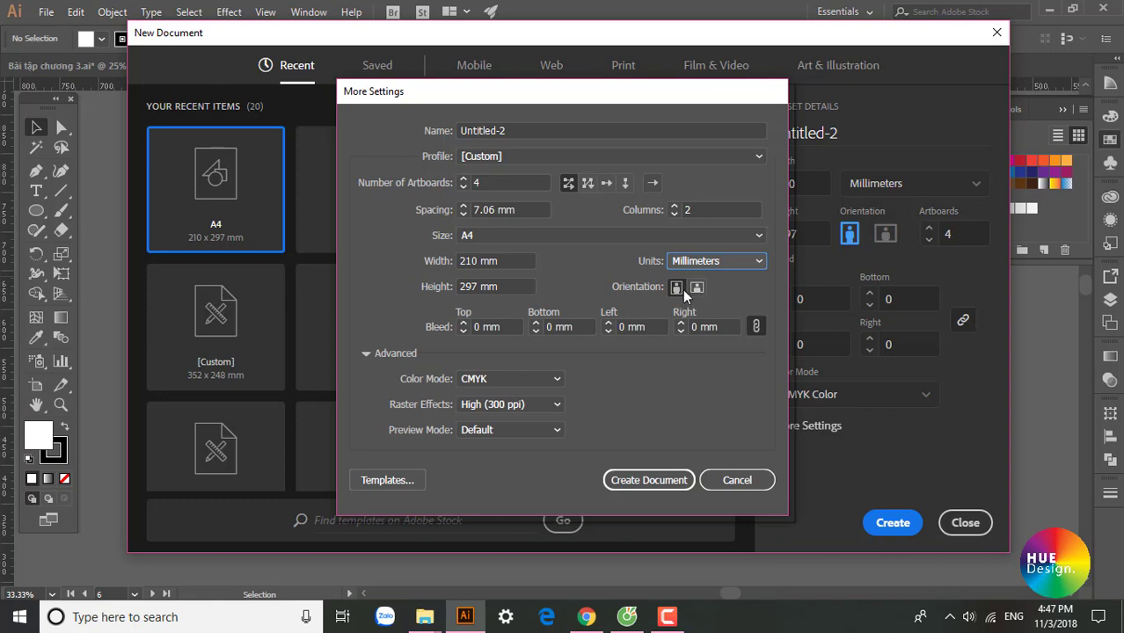
left_click(496, 326)
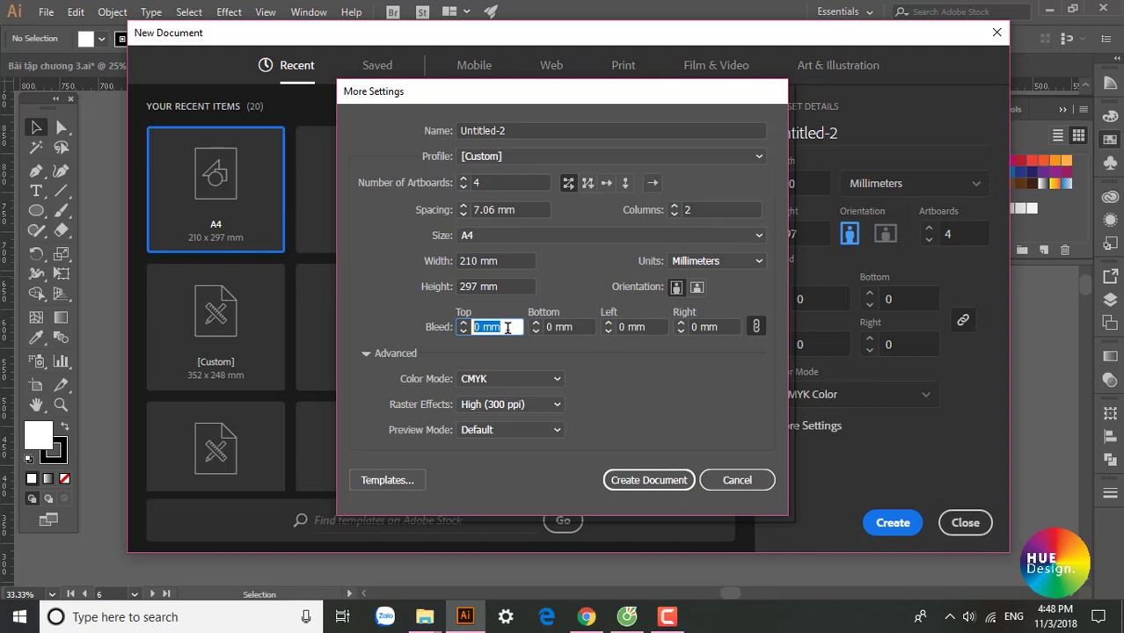
left_click(508, 327)
double_click(508, 327)
key("Tab")
key("Tab")
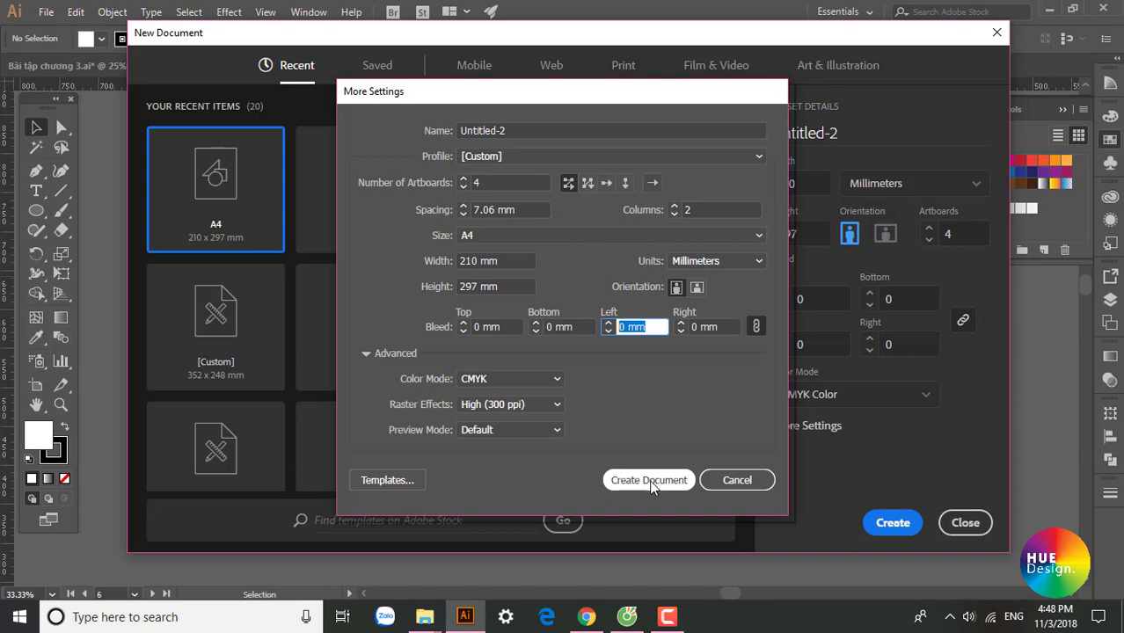
left_click(651, 482)
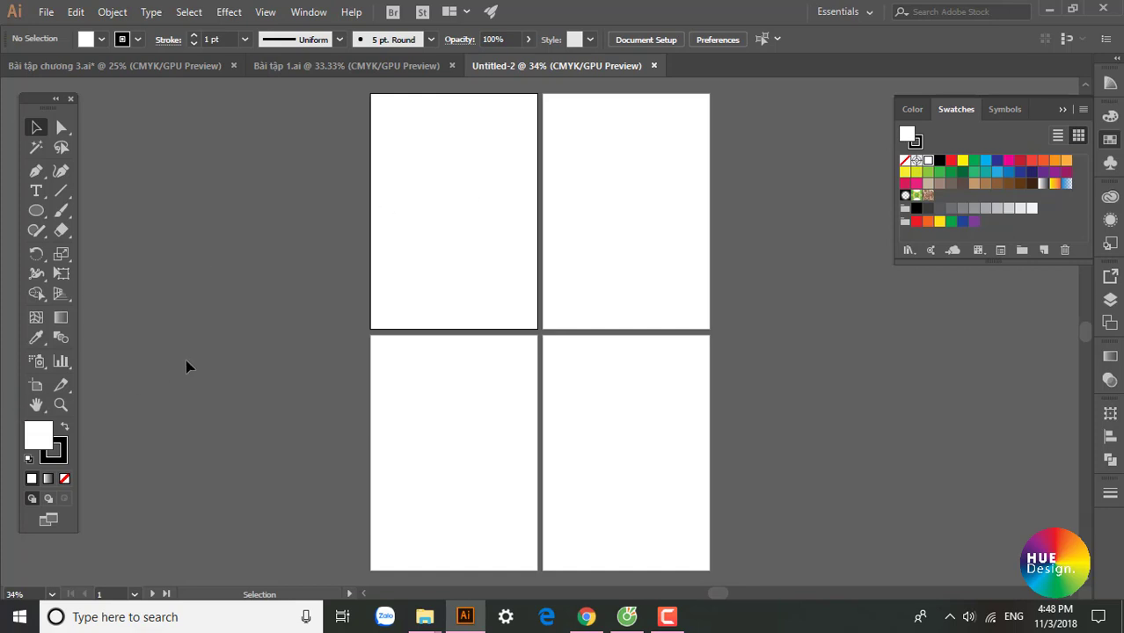
- Switch to the Artboard tool and restore the program window to a smaller size
left_click(36, 387)
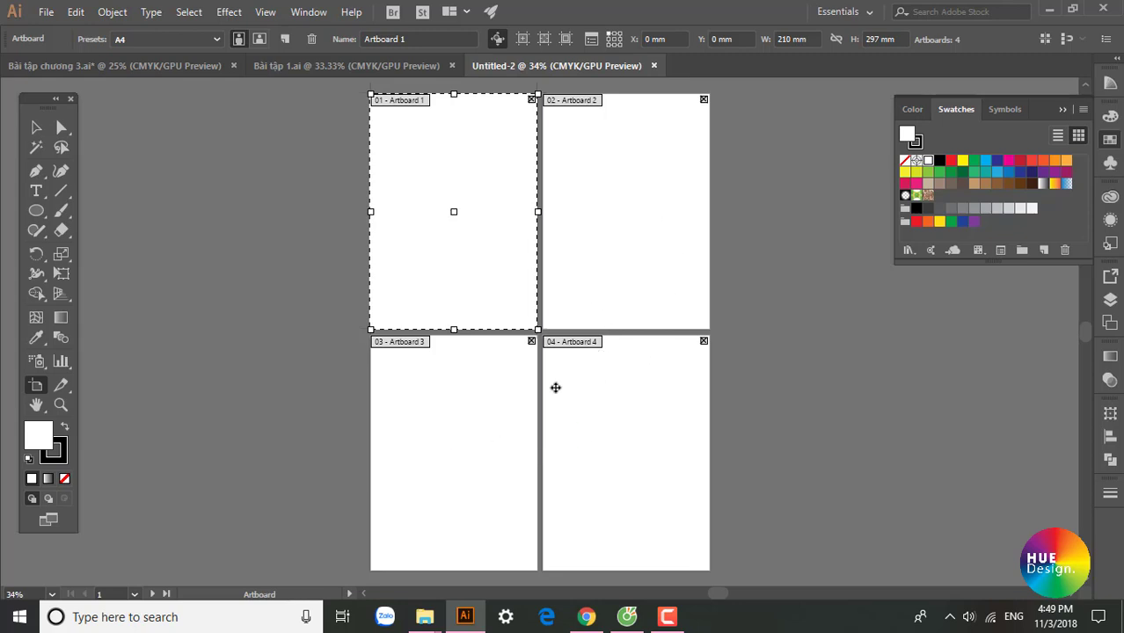
double_click(640, 26)
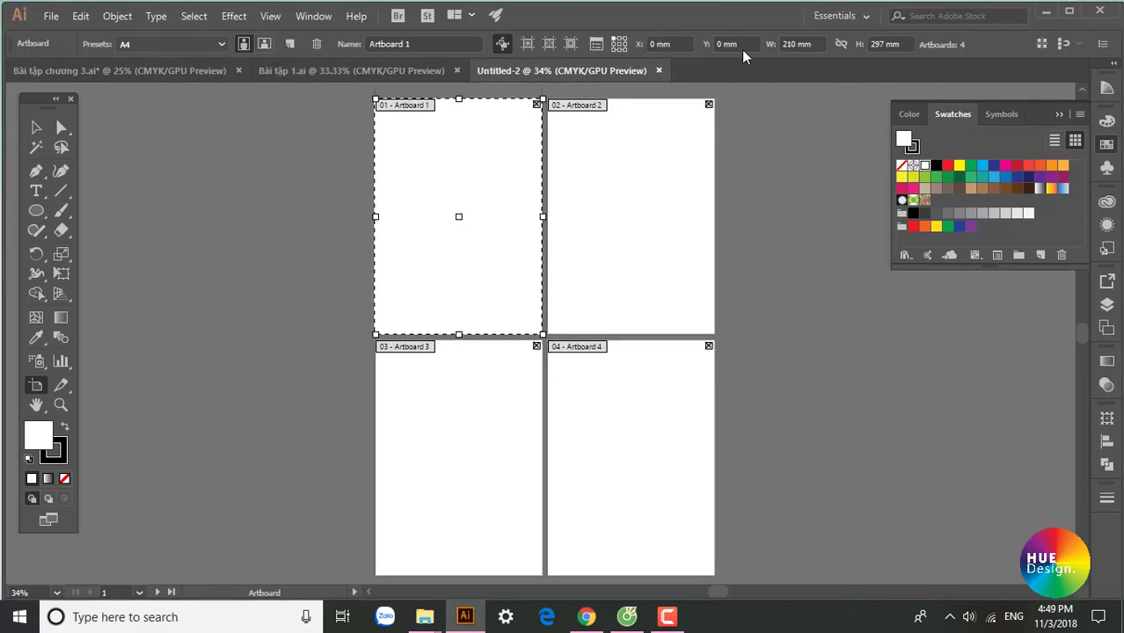
- Add Artboards 5 and 6 as a third column and close the Swatches panel
left_click(293, 48)
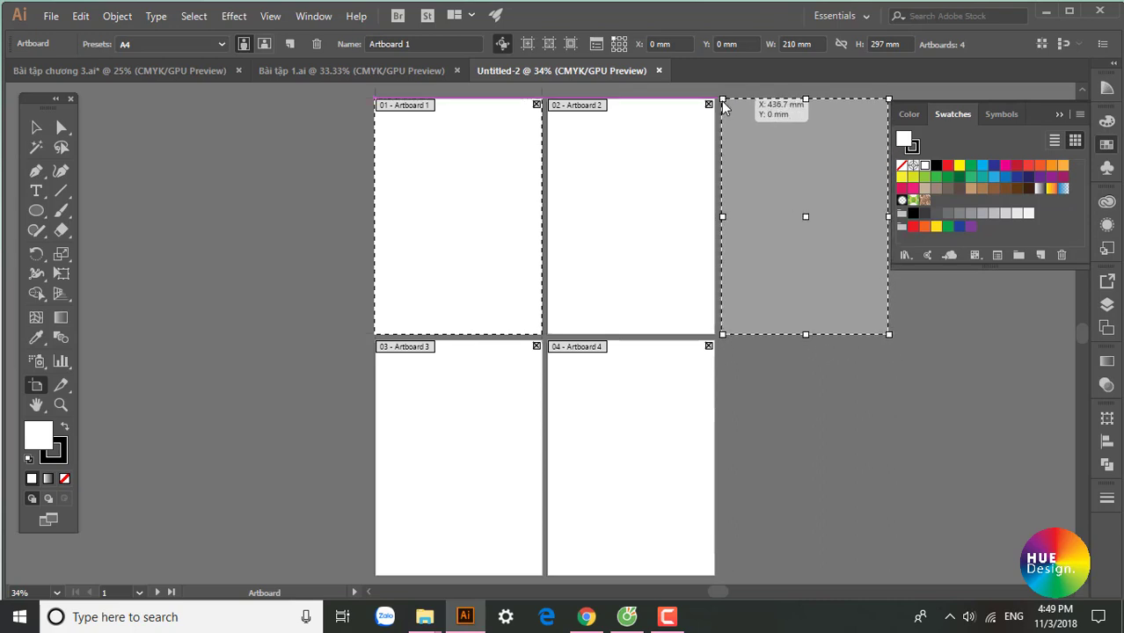
left_click(723, 106)
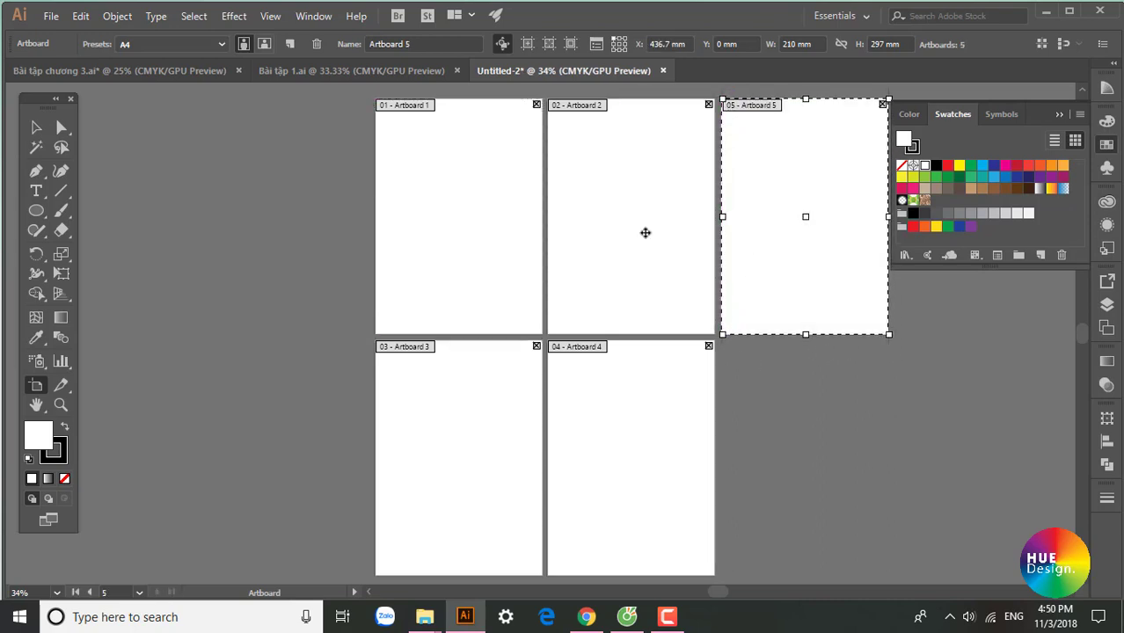
left_click(723, 341)
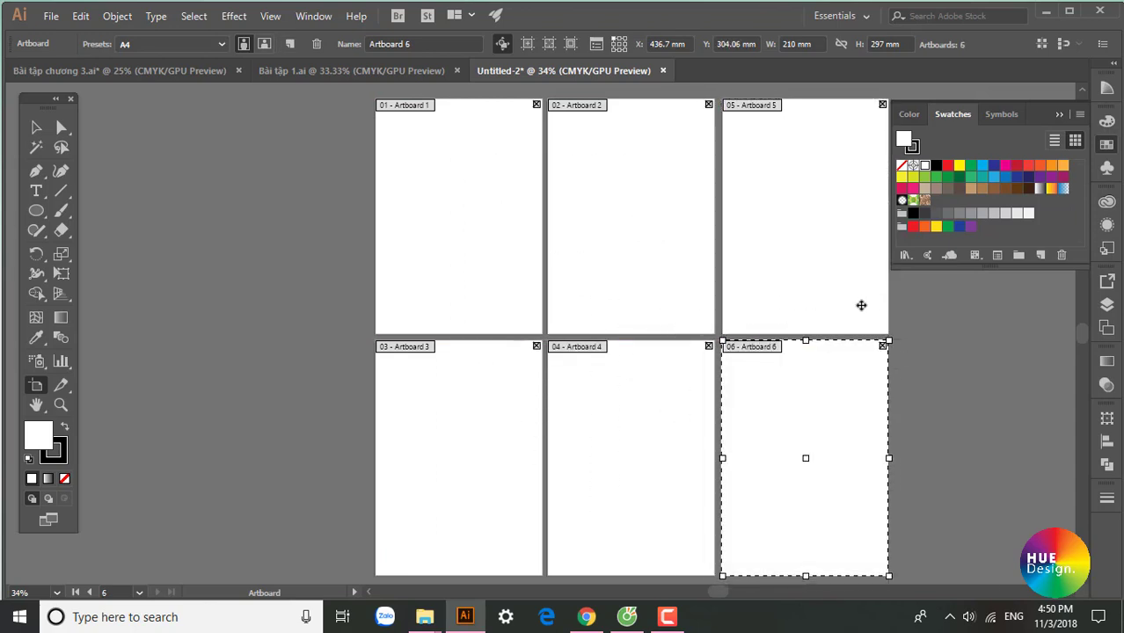
left_click(1060, 115)
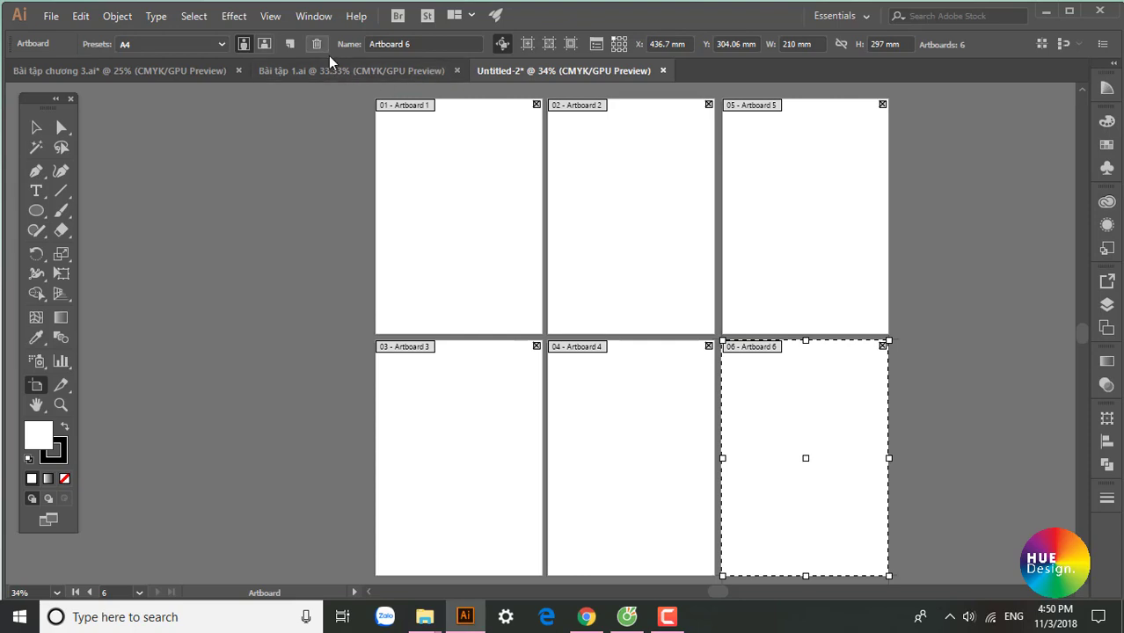
- Delete Artboards 5 and 6, leaving the original four artboards
left_click(789, 295)
left_click(796, 404)
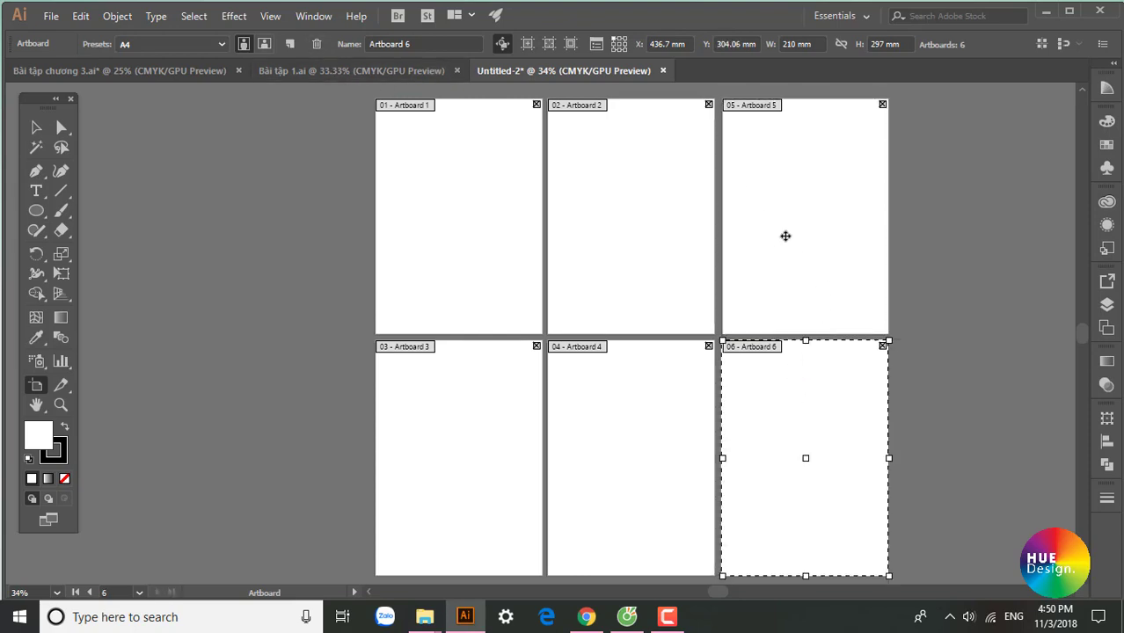
left_click(316, 45)
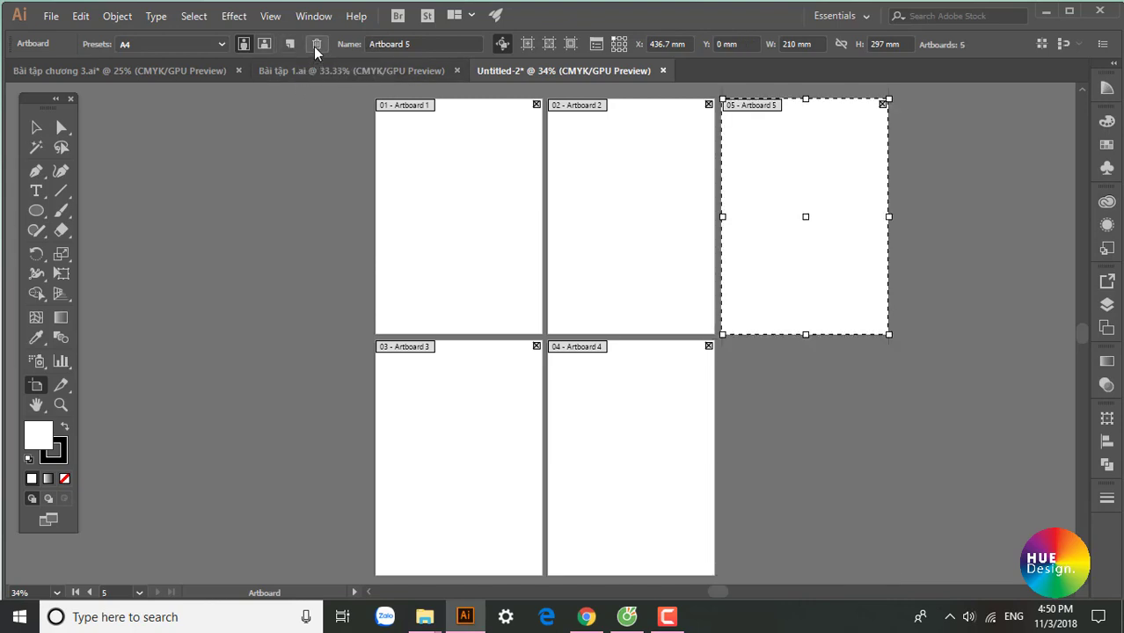
left_click(467, 173)
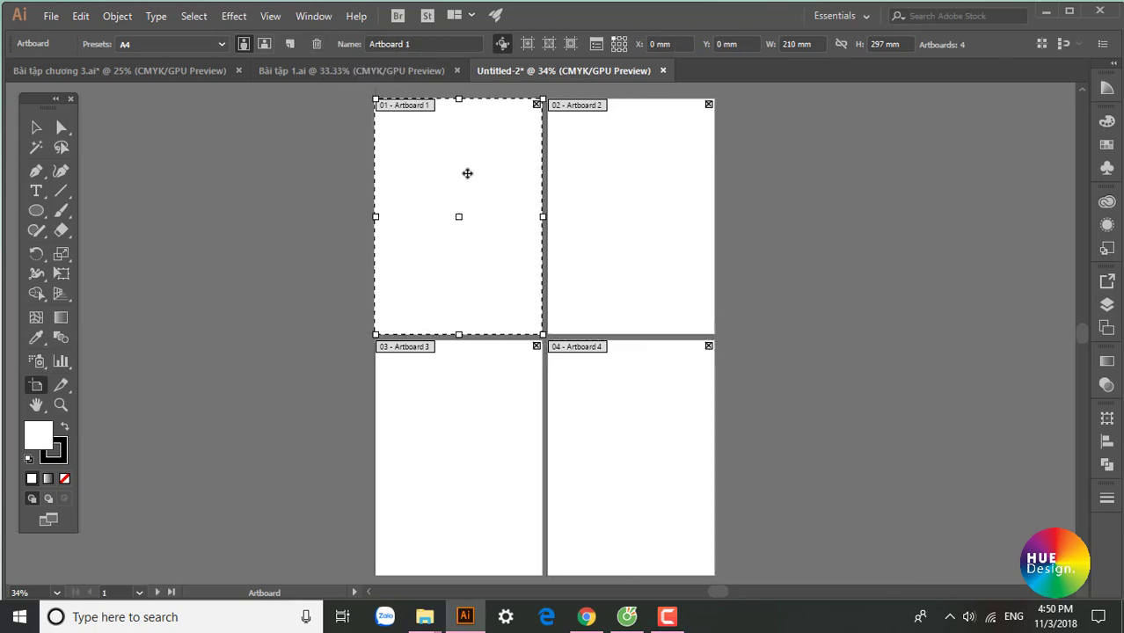
- Jump to Artboards 3 and then 4 via the status-bar navigation, then leave artboard editing
left_click(384, 44)
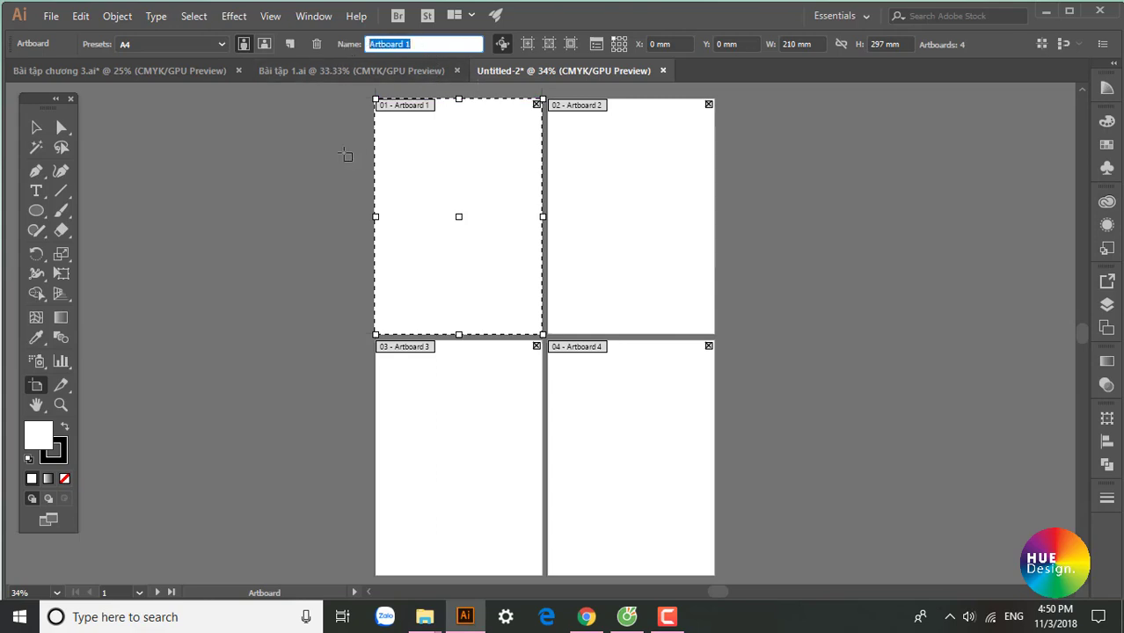
left_click(138, 596)
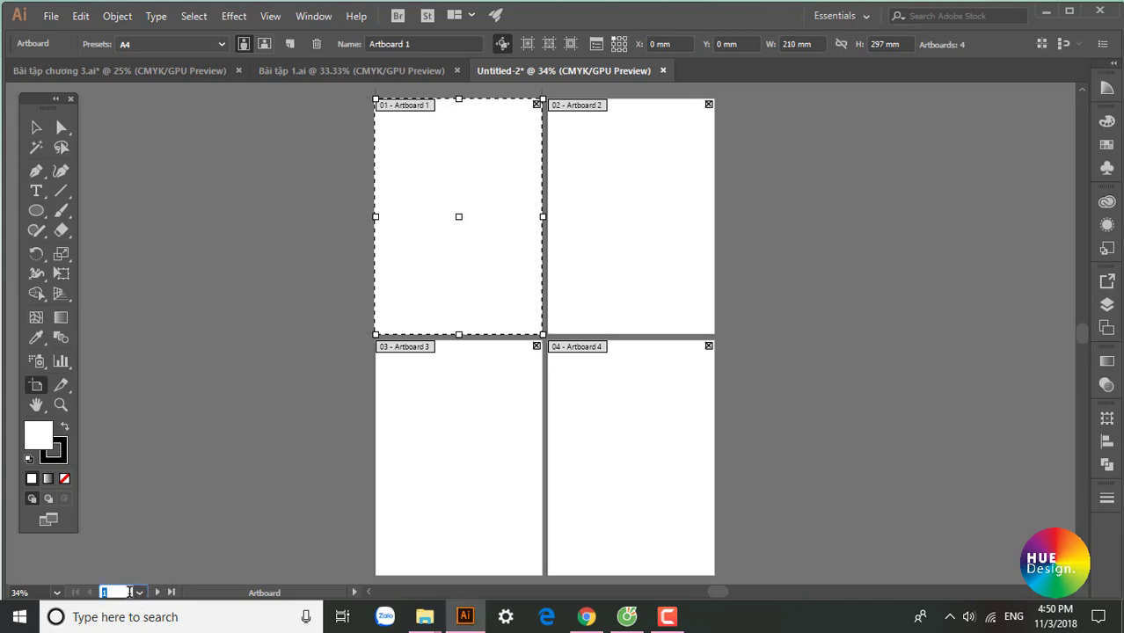
left_click(139, 596)
left_click(141, 595)
left_click(139, 594)
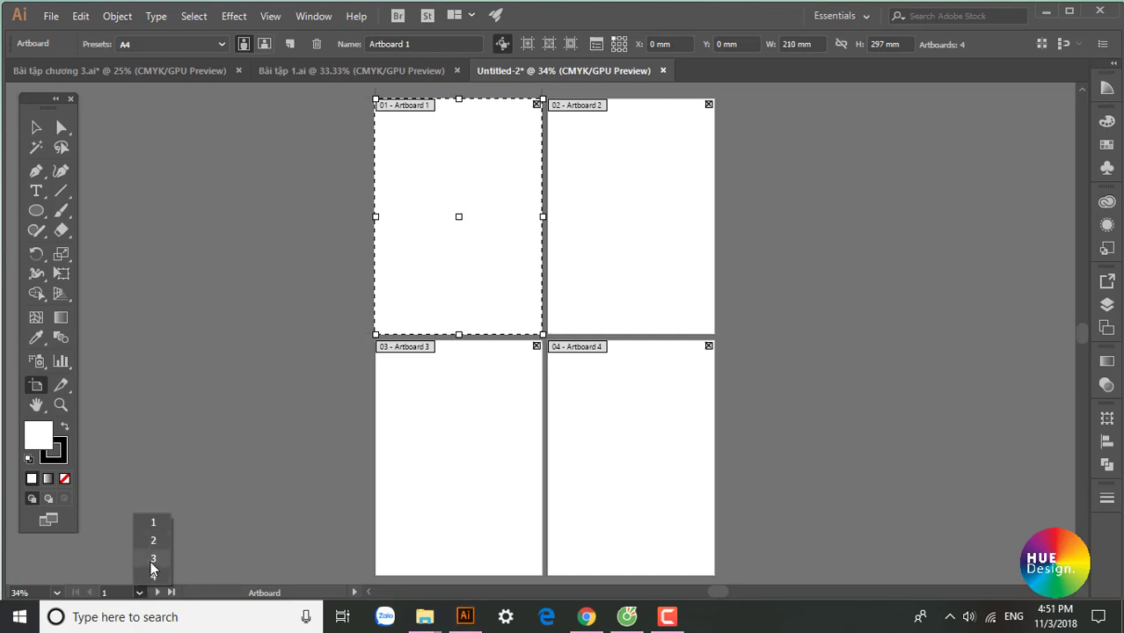
left_click(152, 563)
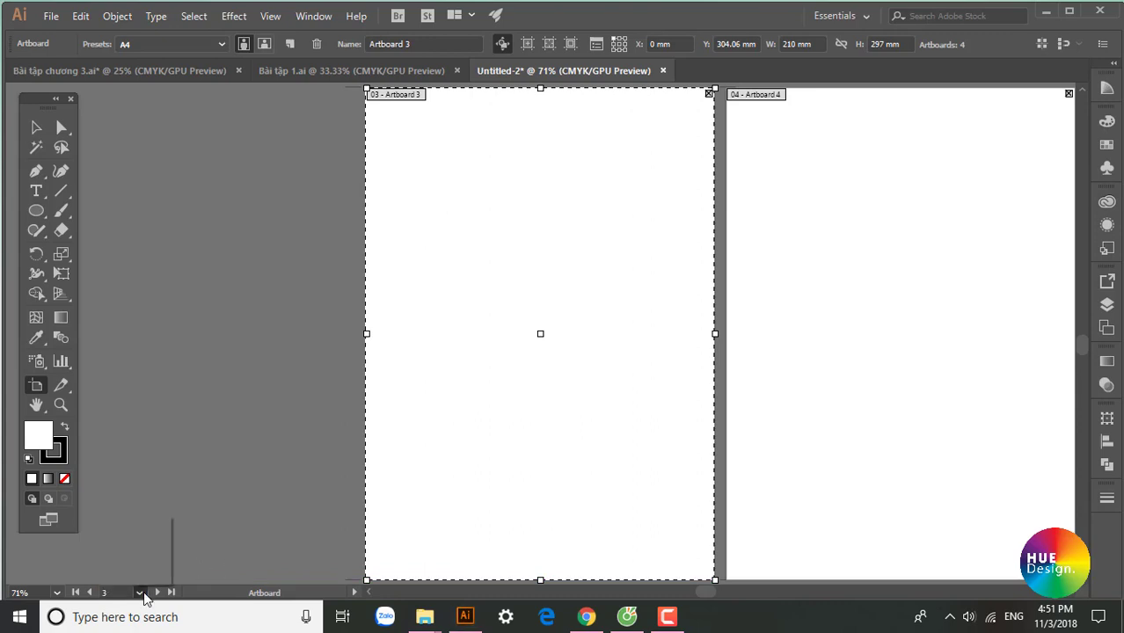
left_click(141, 593)
left_click(149, 582)
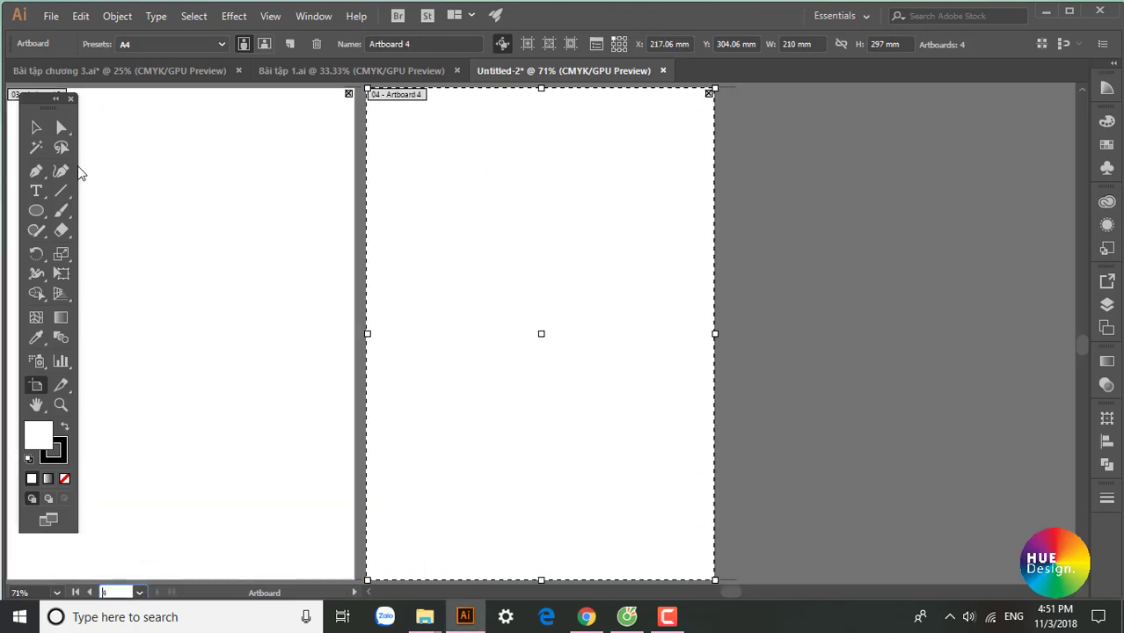
left_click(37, 129)
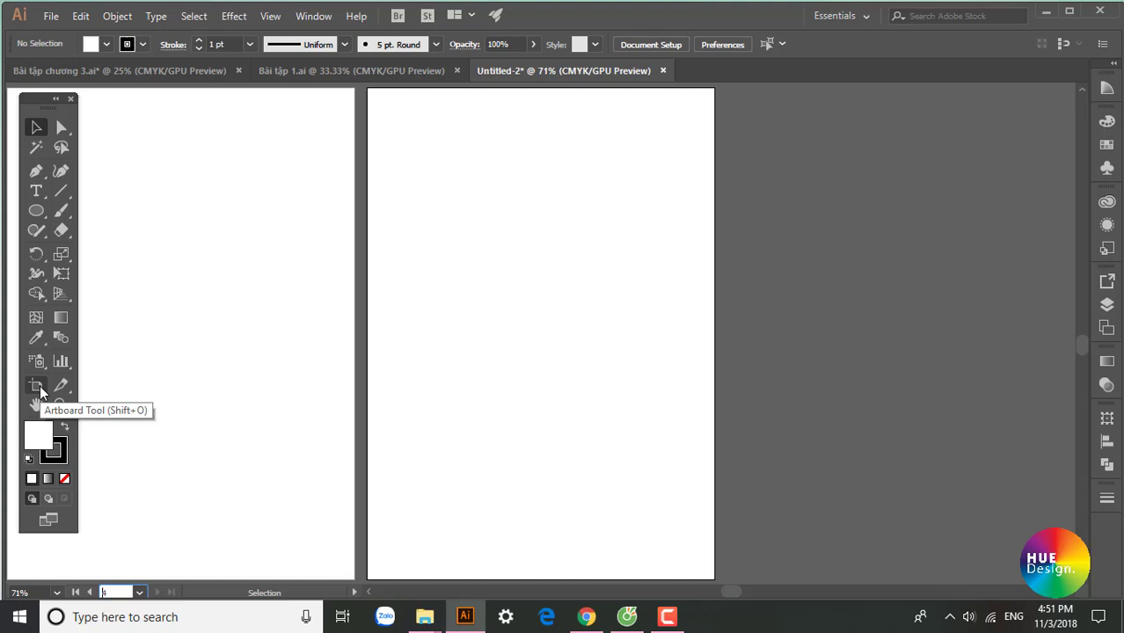
- Jump to Artboard 3, then zoom out and pan until all four artboards show
type("3")
key("Return")
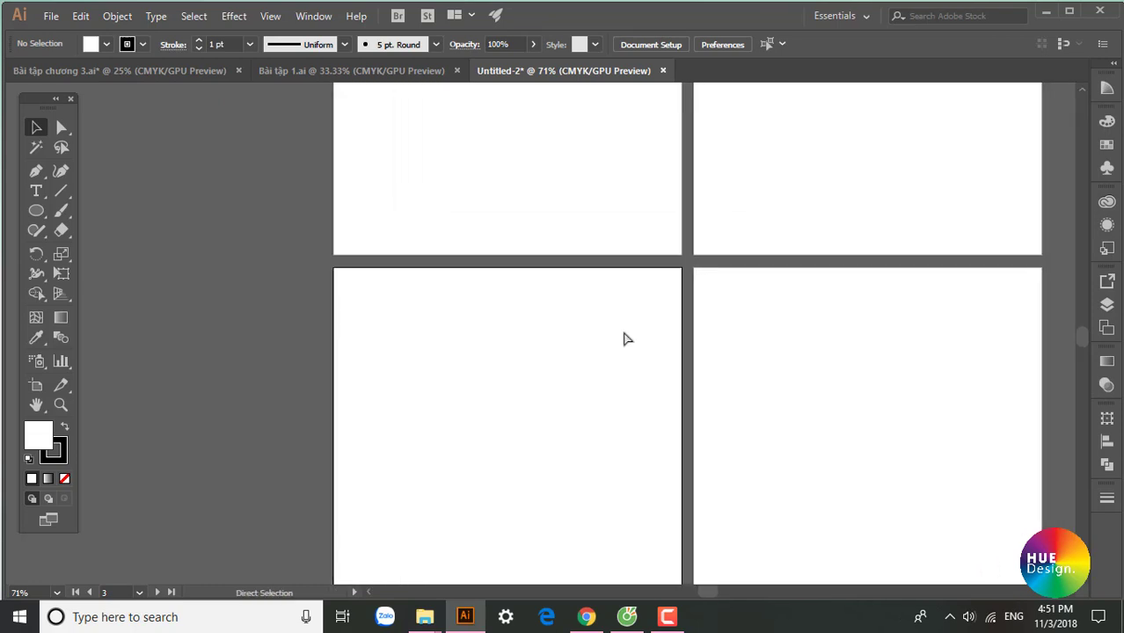
key("ctrl+minus")
left_click_drag(811, 223, 723, 358)
key("ctrl+minus")
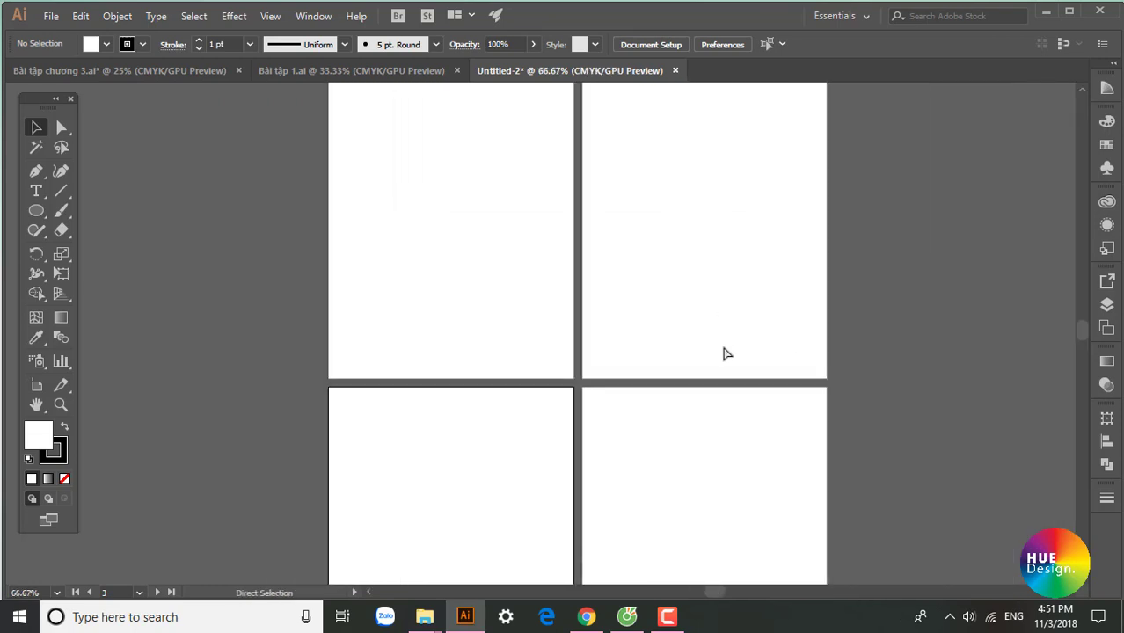
key("ctrl+minus")
left_click_drag(595, 329, 542, 322)
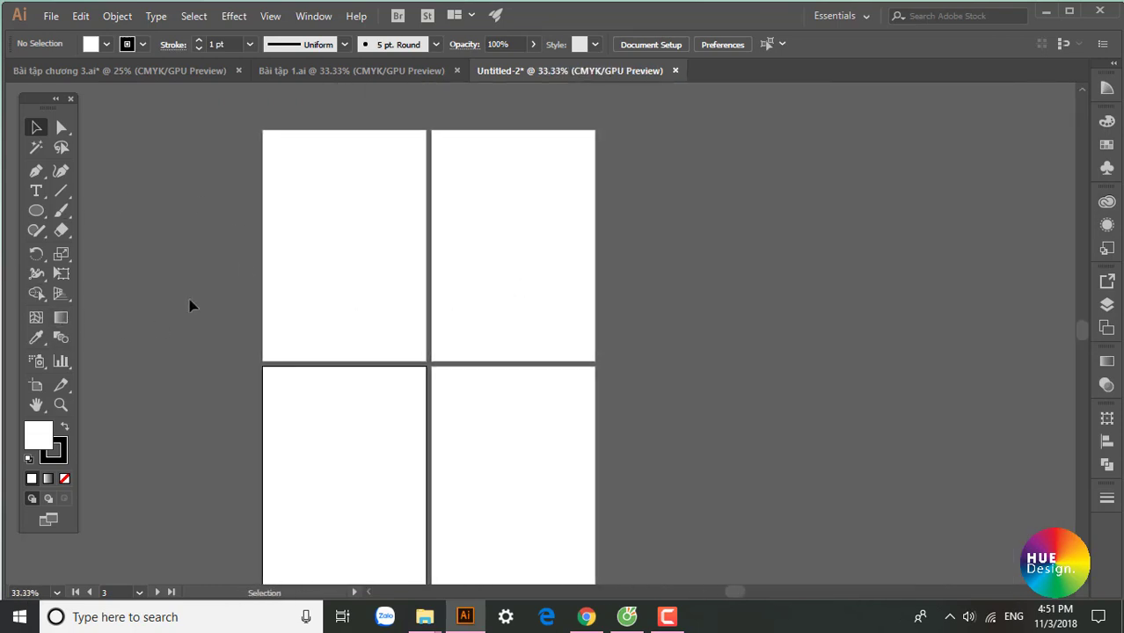
- Widen Artboard 2 by dragging its right edge and top-right corner
left_click(36, 385)
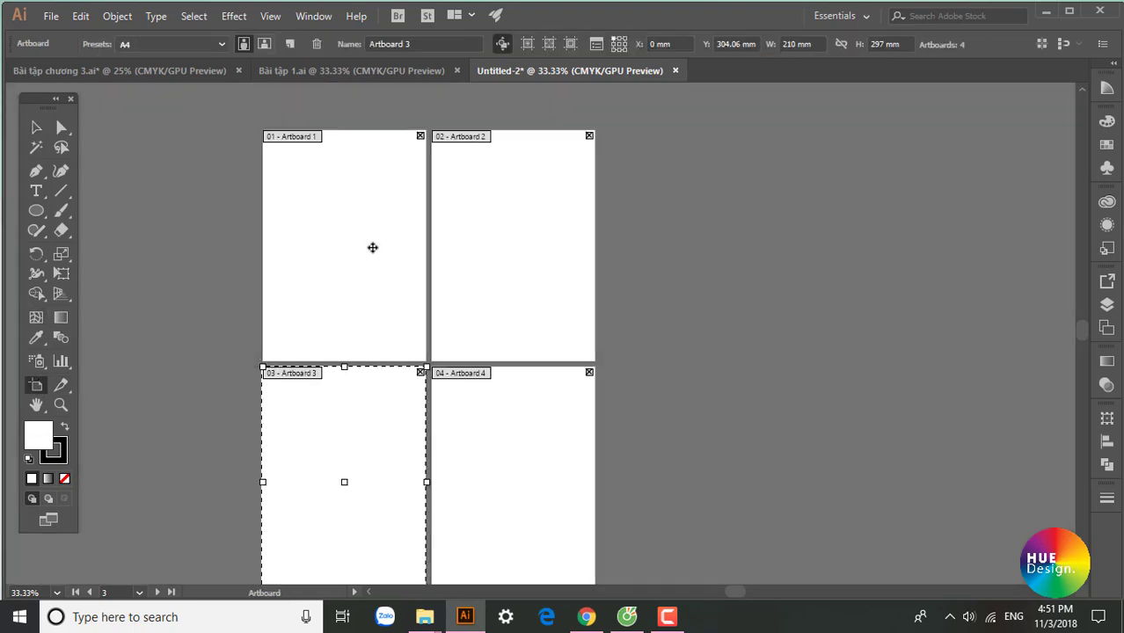
left_click(541, 240)
left_click_drag(595, 245, 744, 256)
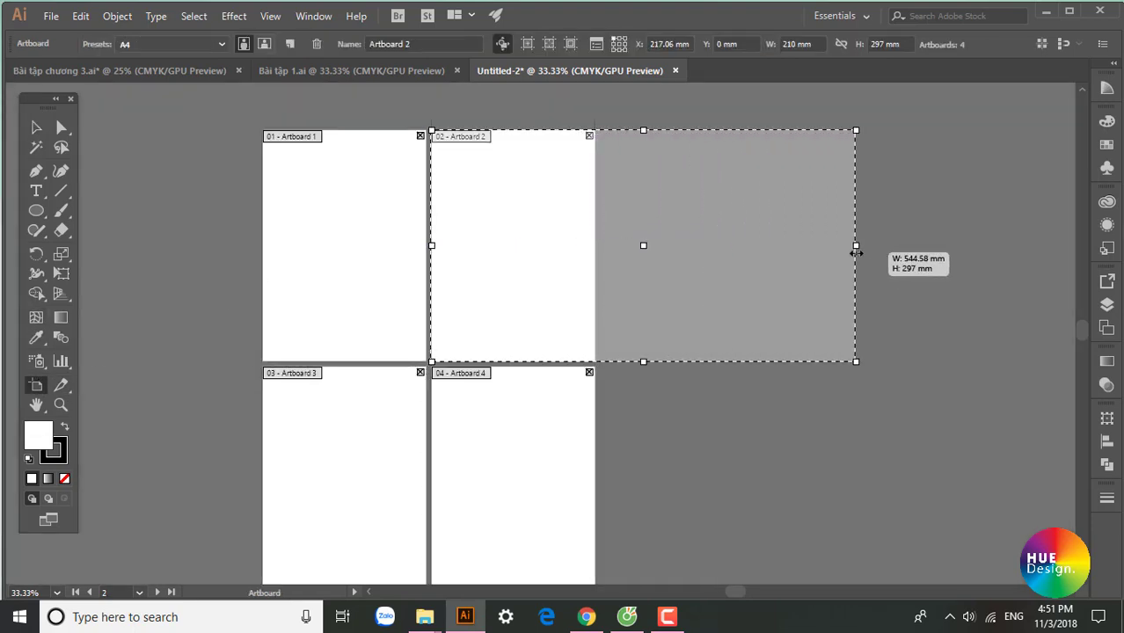
left_click_drag(744, 255, 753, 252)
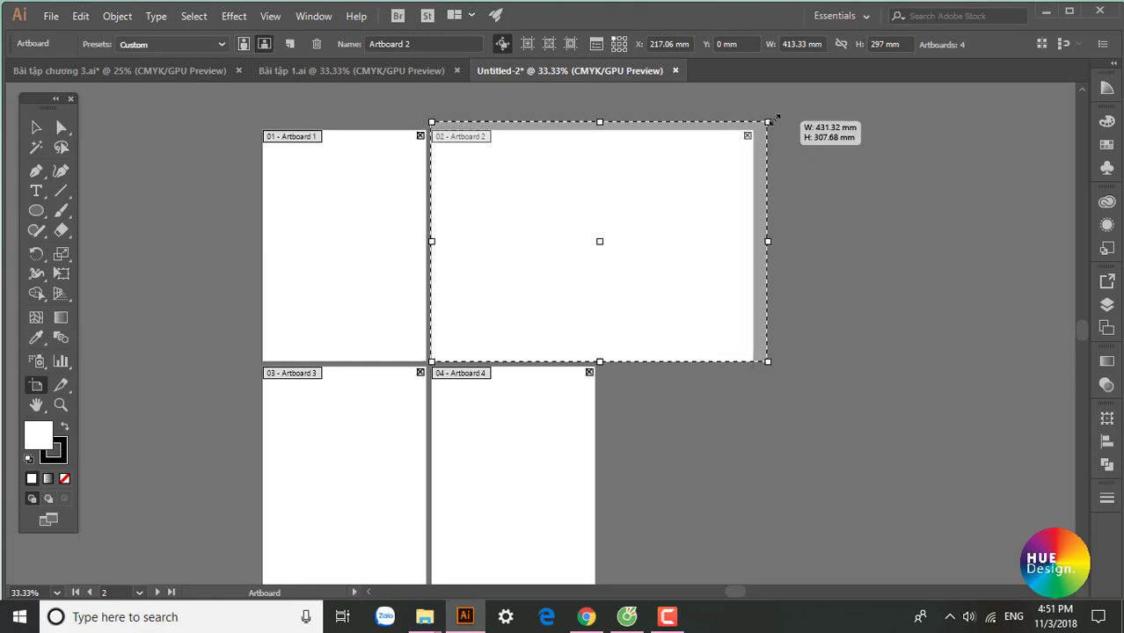
mouse_move(752, 130)
left_mouse_down()
mouse_move(777, 115)
mouse_move(695, 162)
mouse_move(696, 130)
left_mouse_up()
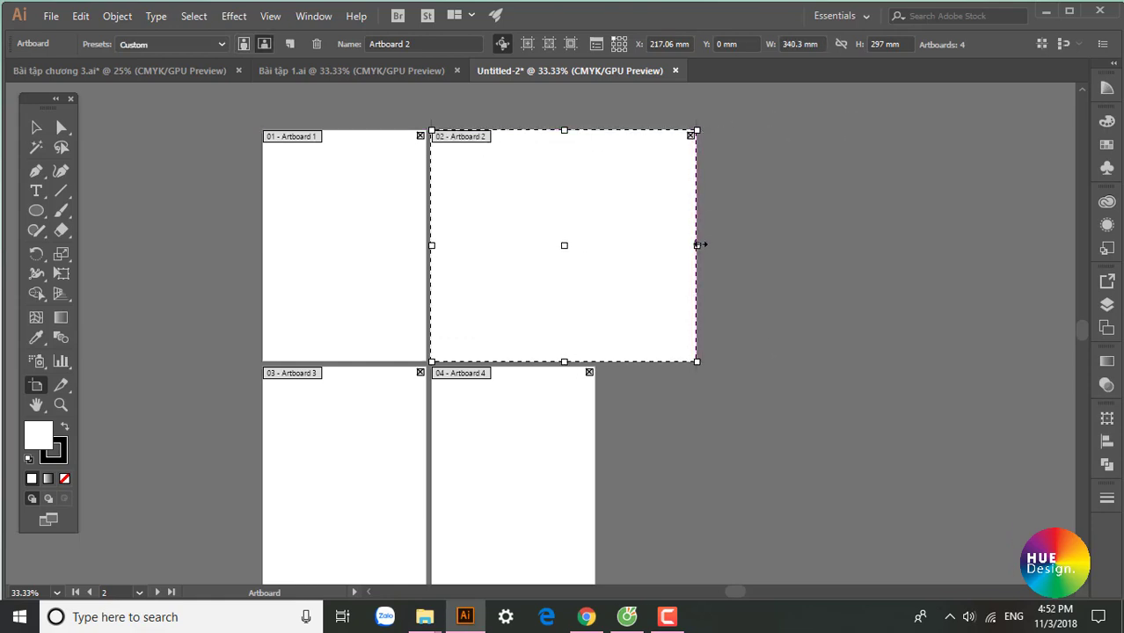
- Return Artboard 2 to A4 width and check its 210 × 297 mm W and H values
mouse_move(700, 249)
left_mouse_down()
mouse_move(883, 243)
mouse_move(596, 244)
left_mouse_up()
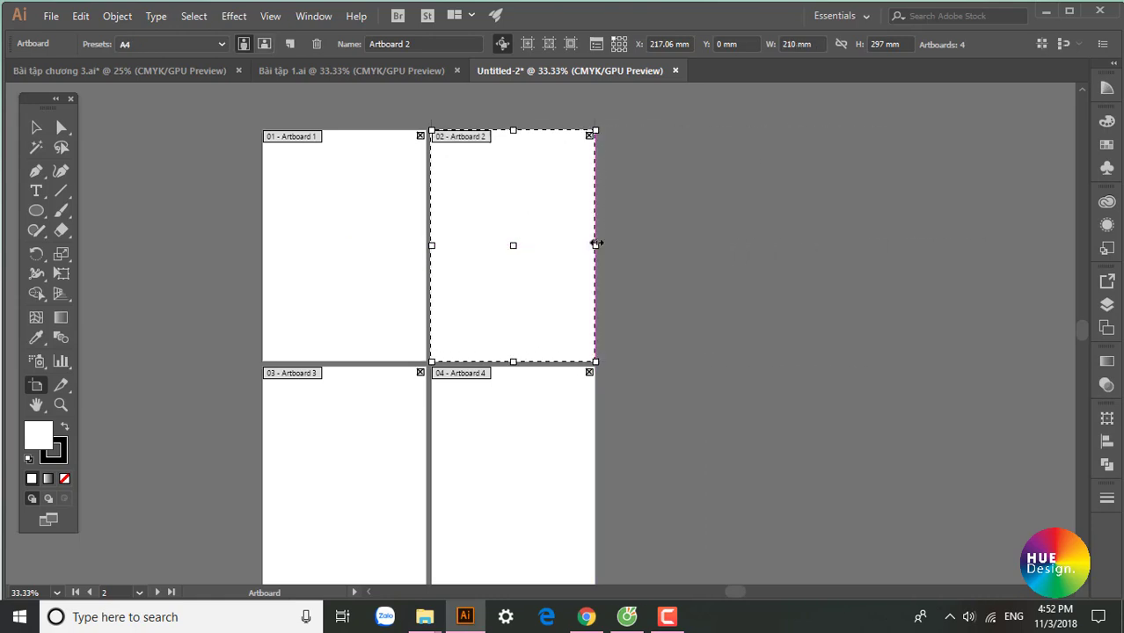
left_click(816, 41)
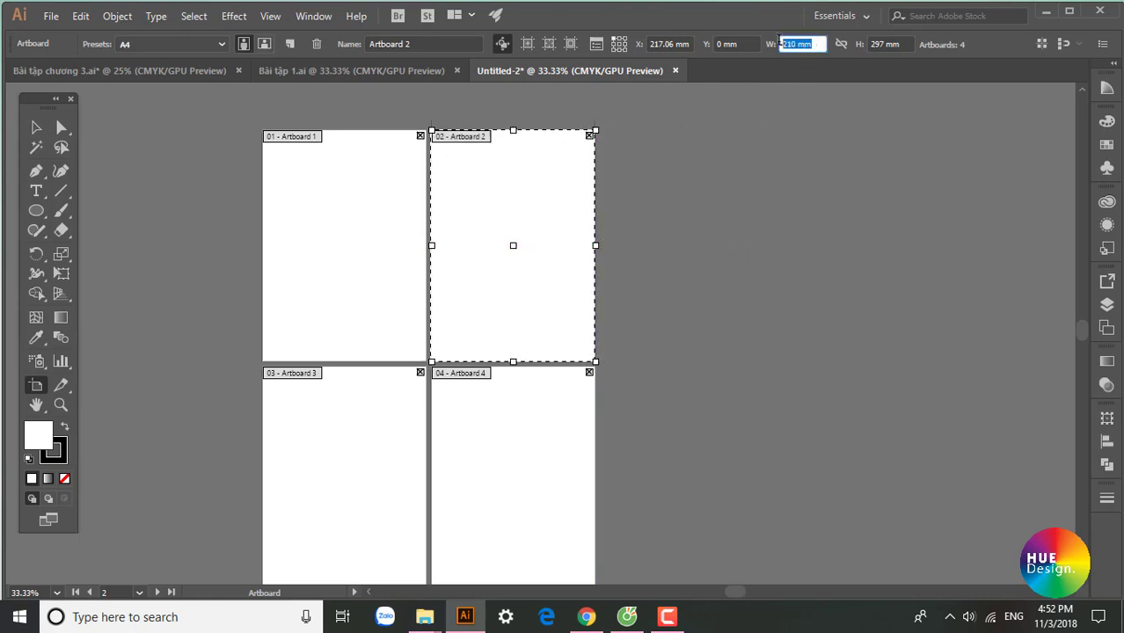
left_click(903, 44)
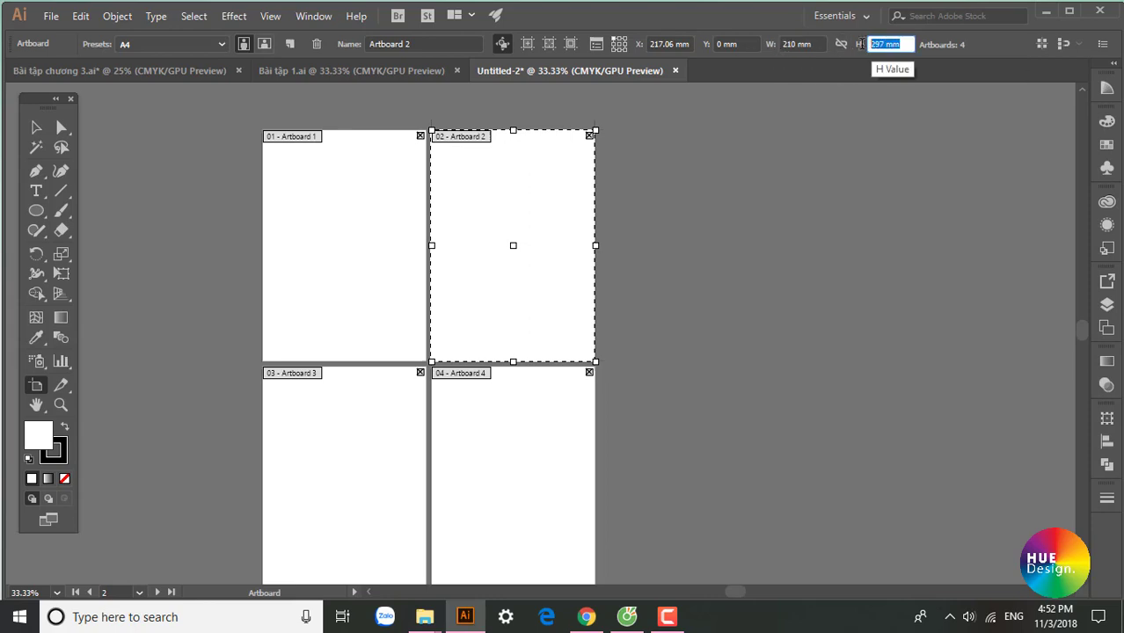
left_click(815, 44)
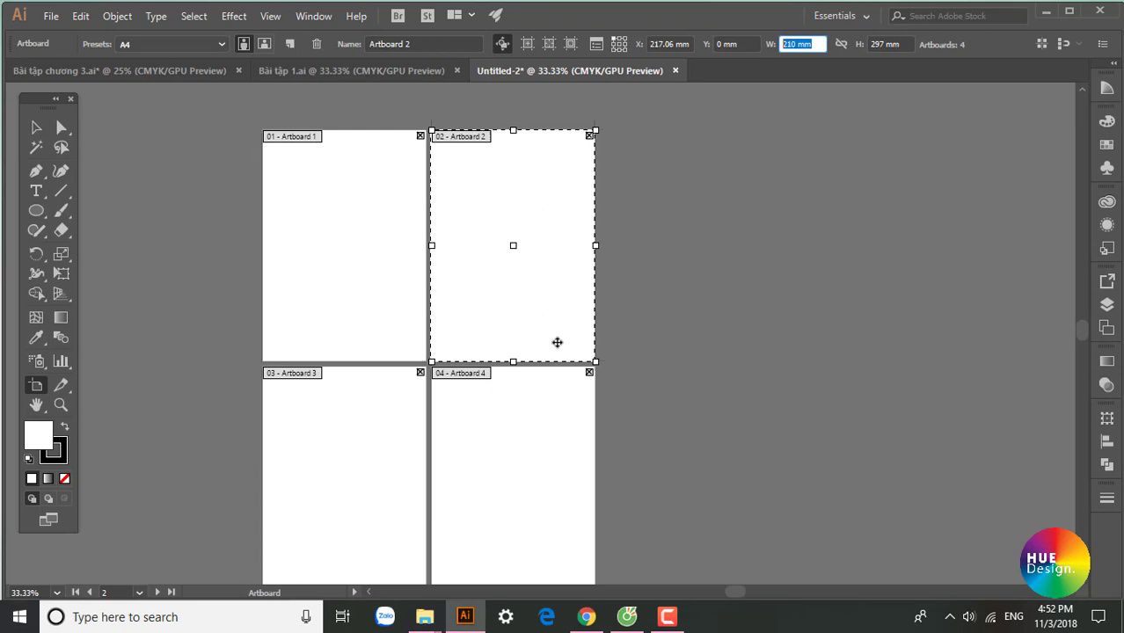
- Delete Artboard 4 and Alt-drag a copy of Artboard 3 into the bottom-right slot
left_click(590, 373)
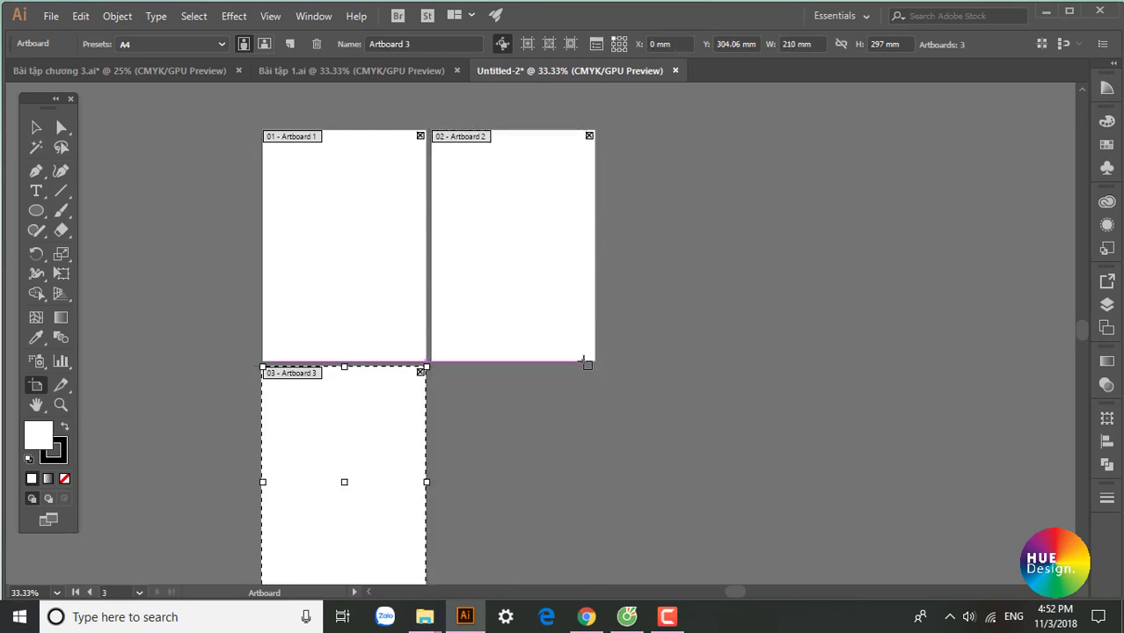
scroll(365, 396, "down", 1)
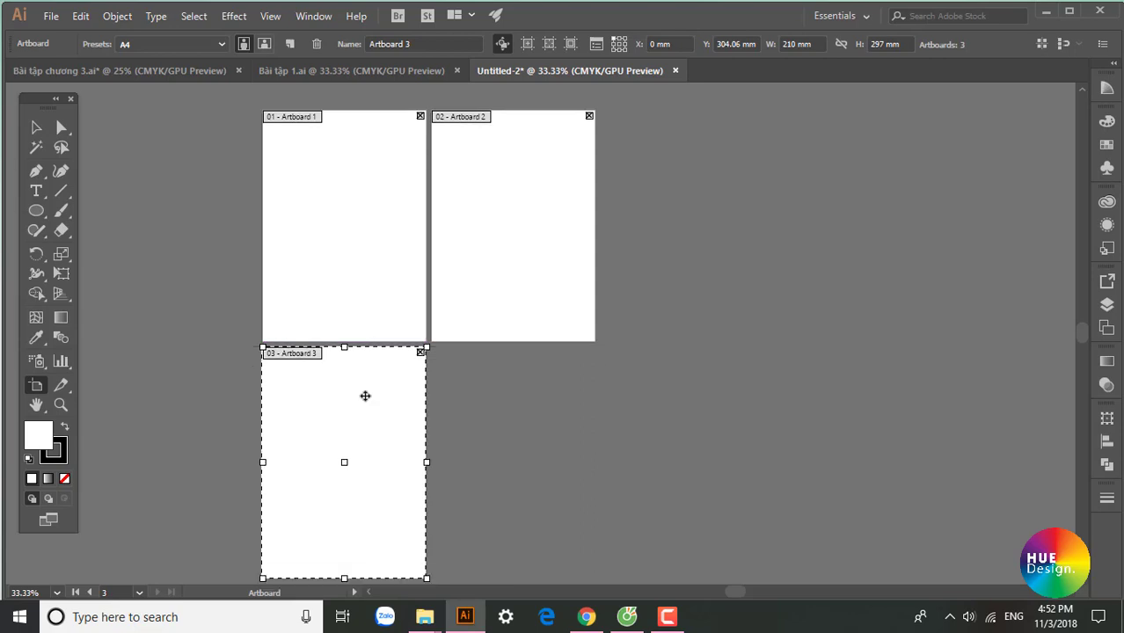
left_click_drag(363, 396, 535, 398)
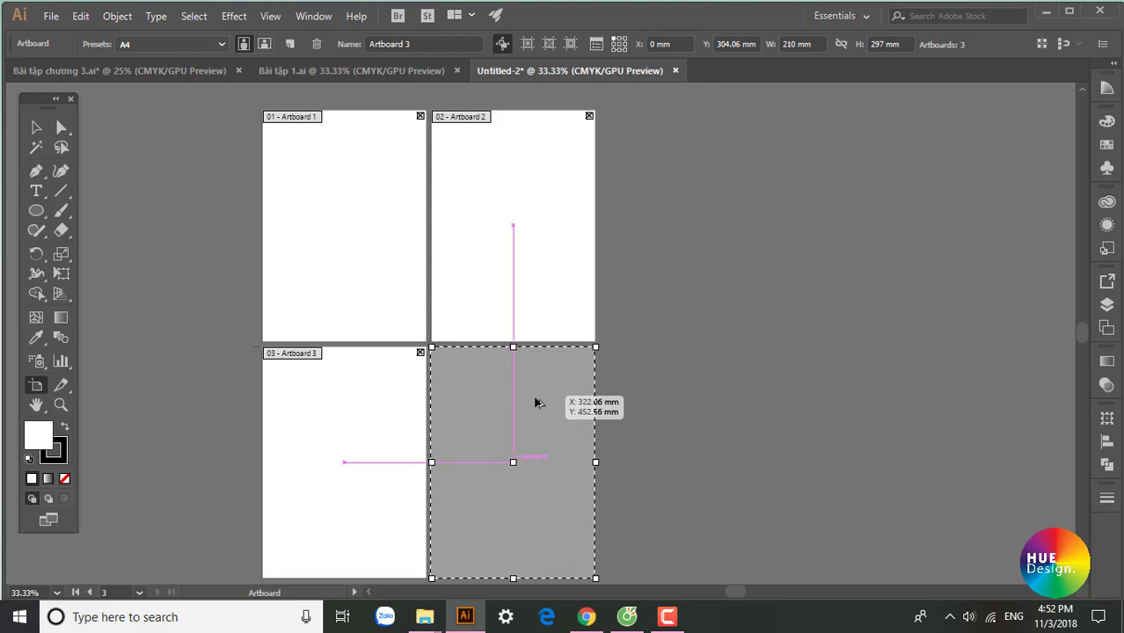
left_click_drag(536, 403, 535, 397)
left_click(37, 127)
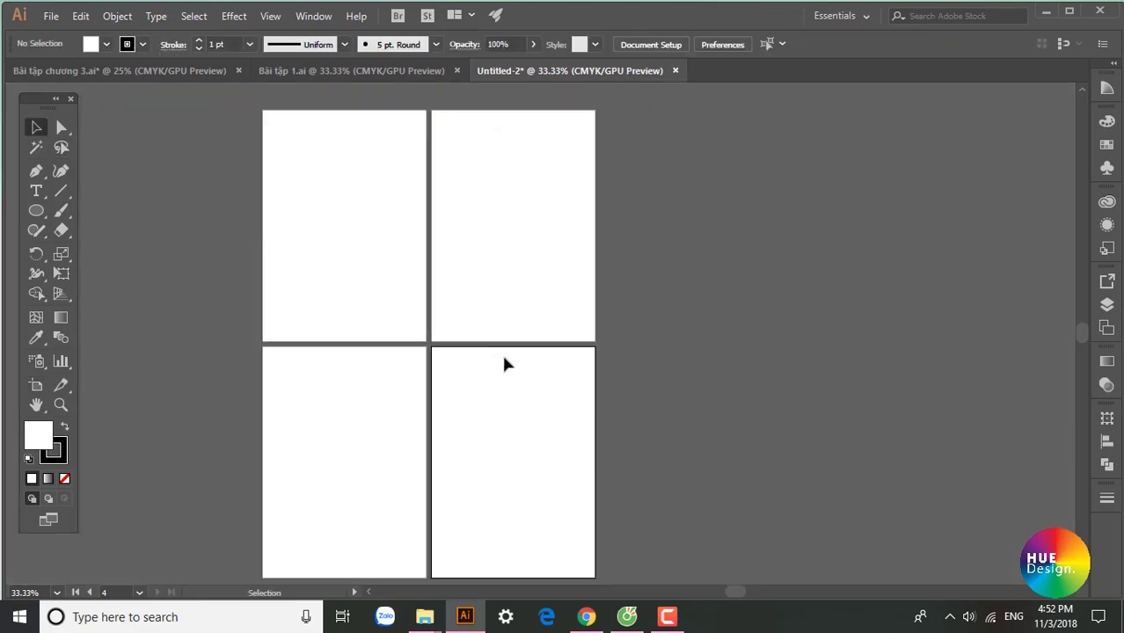
- Draw a circle on Artboard 2 and fill it with the green swatch
left_click(36, 210)
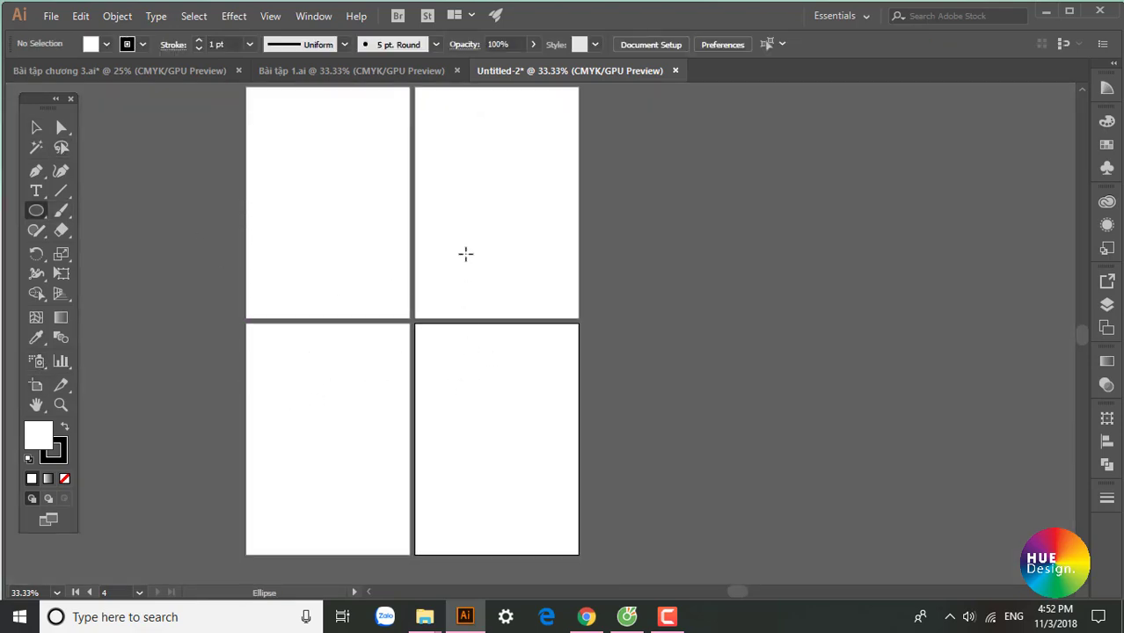
mouse_move(471, 164)
left_mouse_down()
mouse_move(556, 247)
mouse_move(504, 216)
left_mouse_up()
left_click(36, 127)
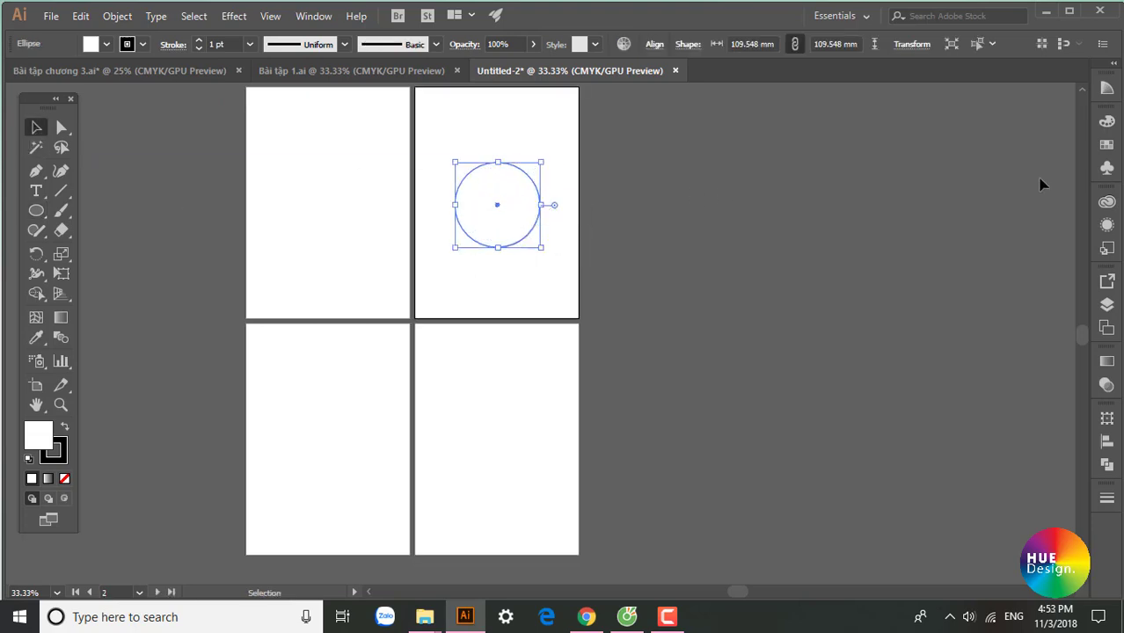
left_click(1108, 145)
left_click(971, 166)
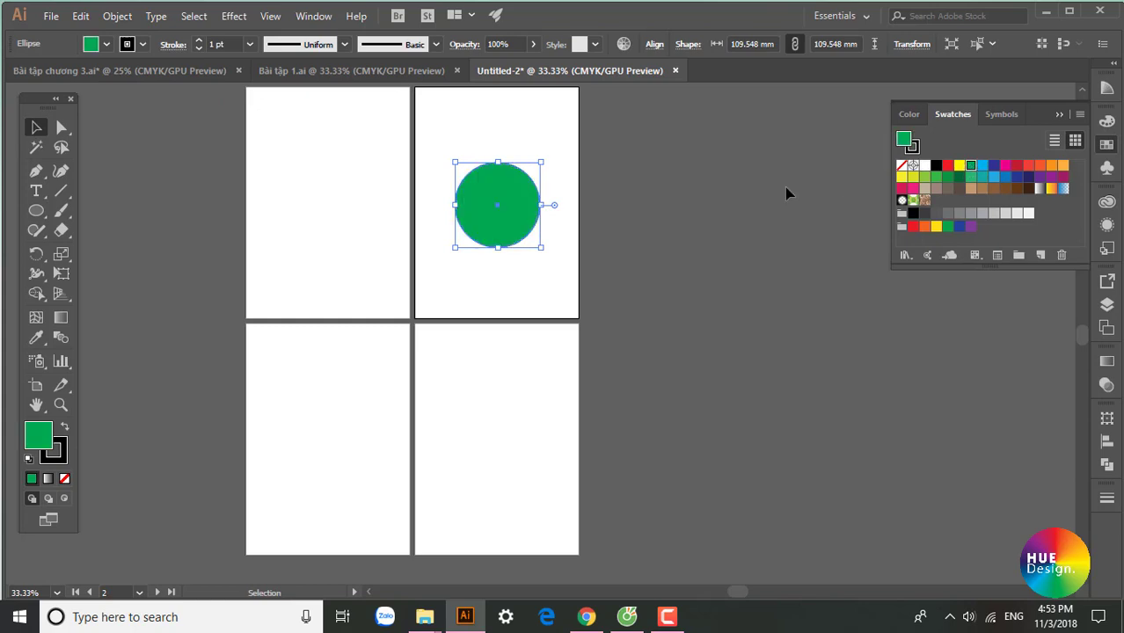
scroll(650, 239, "up", 1)
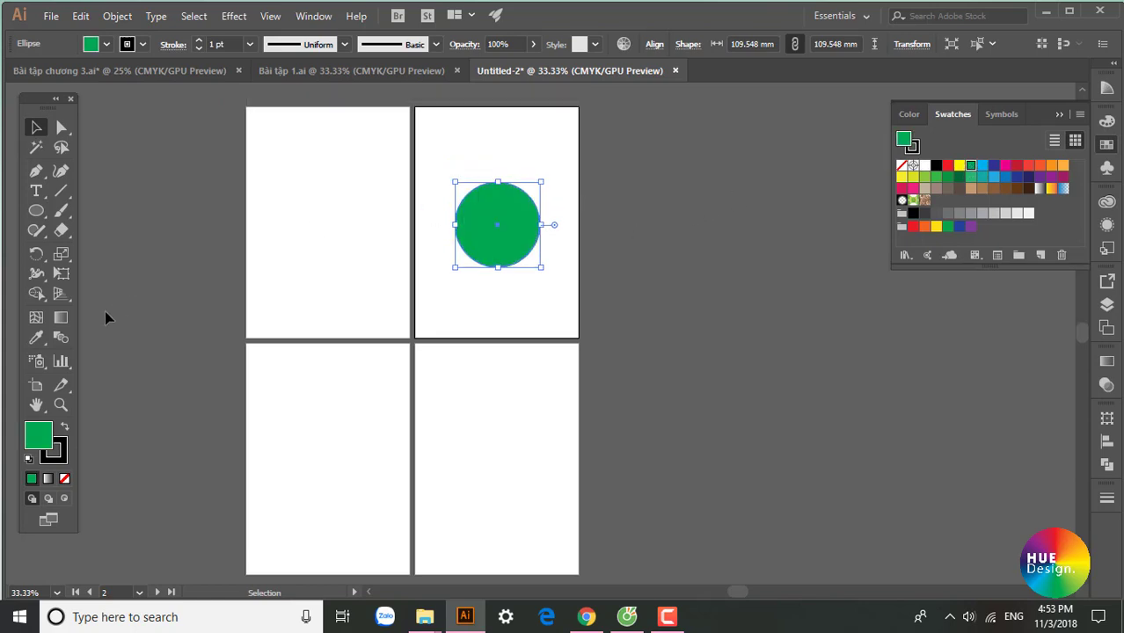
left_click(38, 384)
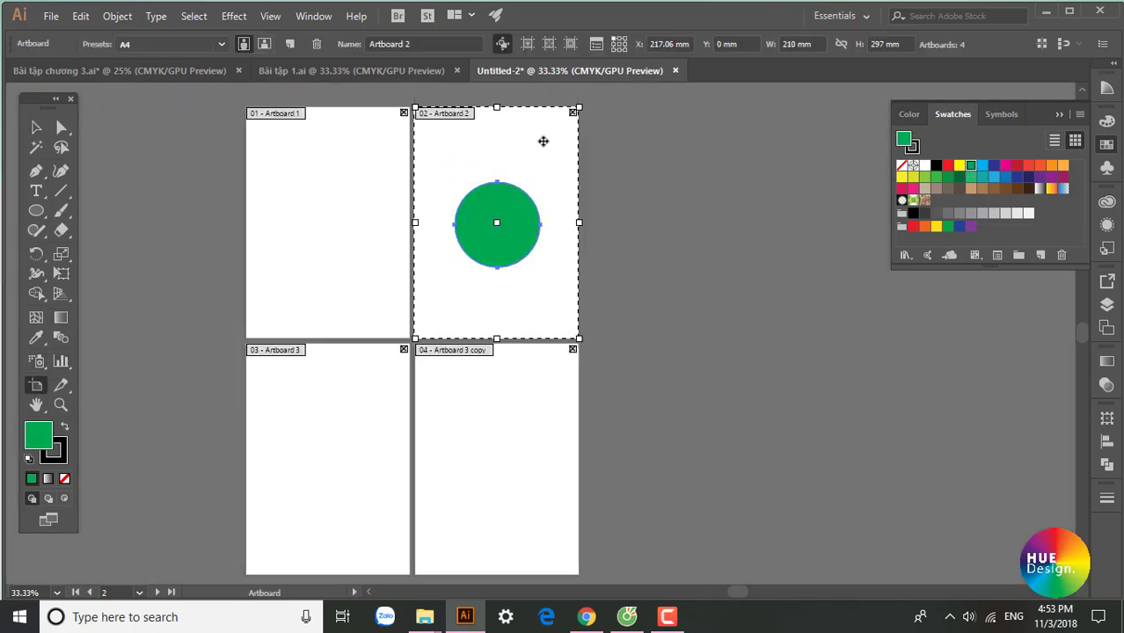
- Alt-drag Artboard 2 to the right, then copy that duplicate down into the lower-right slot
left_click_drag(540, 141, 715, 151)
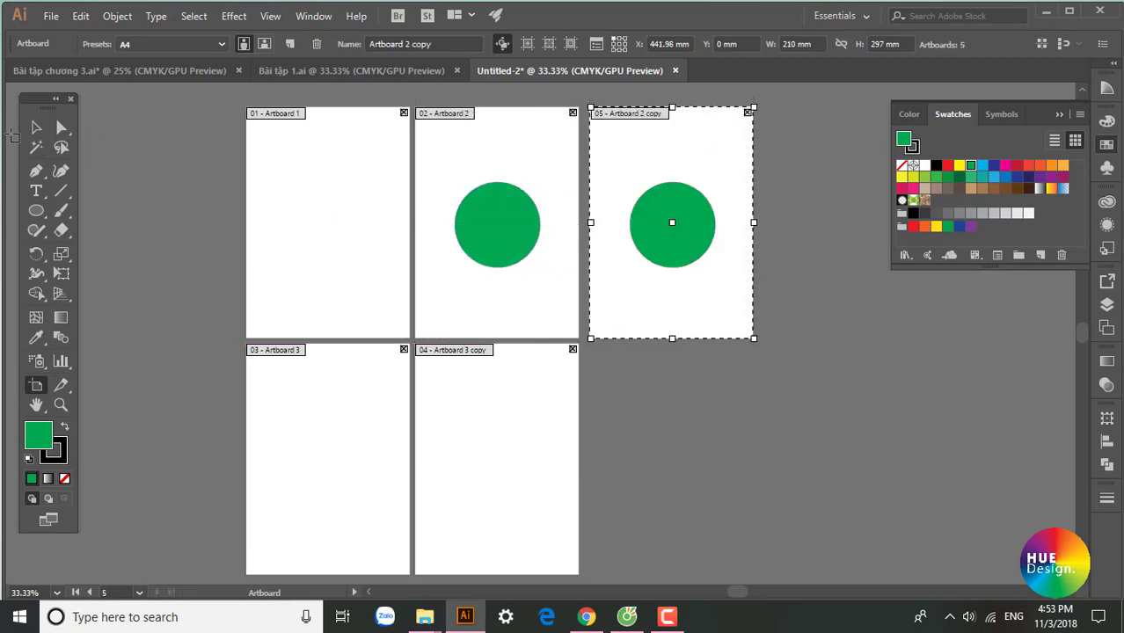
key("Escape")
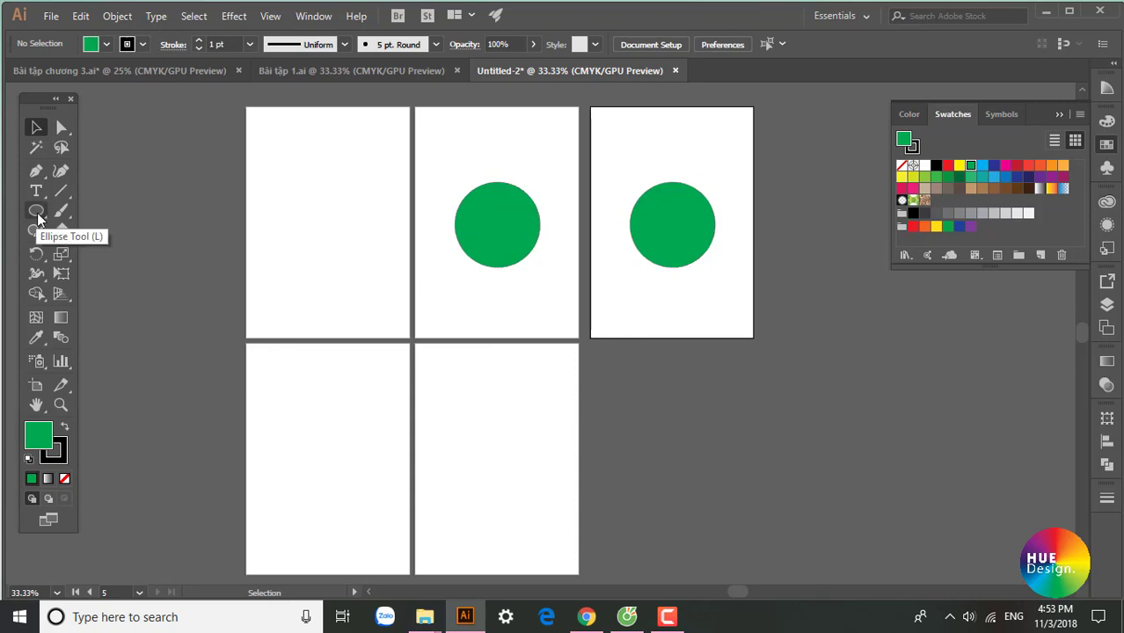
key("shift+o")
left_click_drag(660, 165, 670, 383)
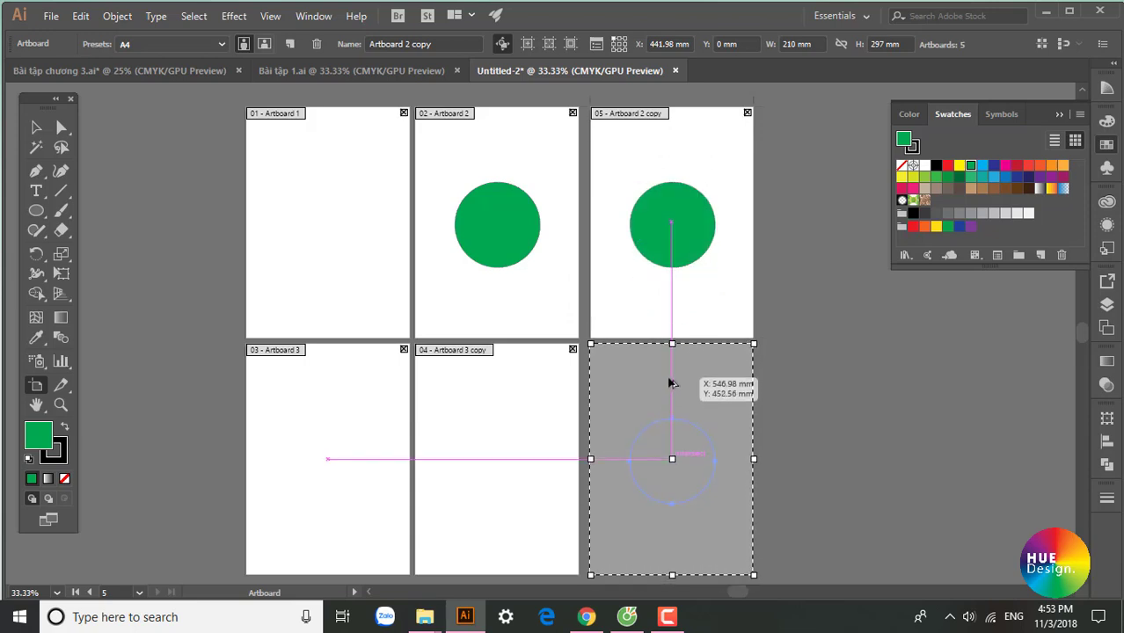
left_click_drag(668, 384, 670, 382)
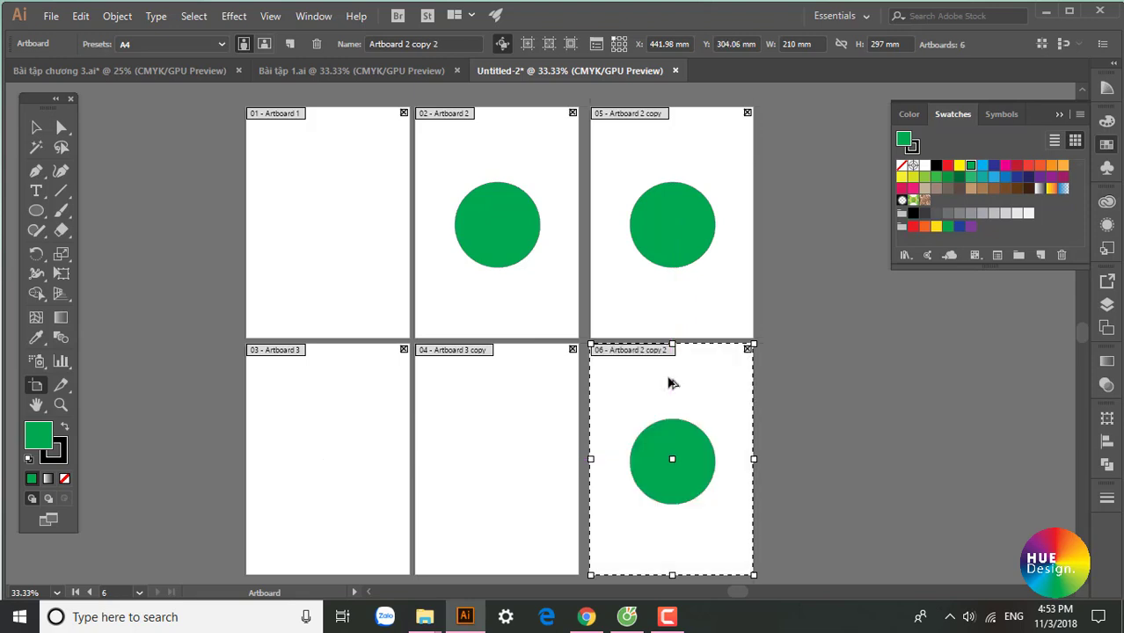
key("Escape")
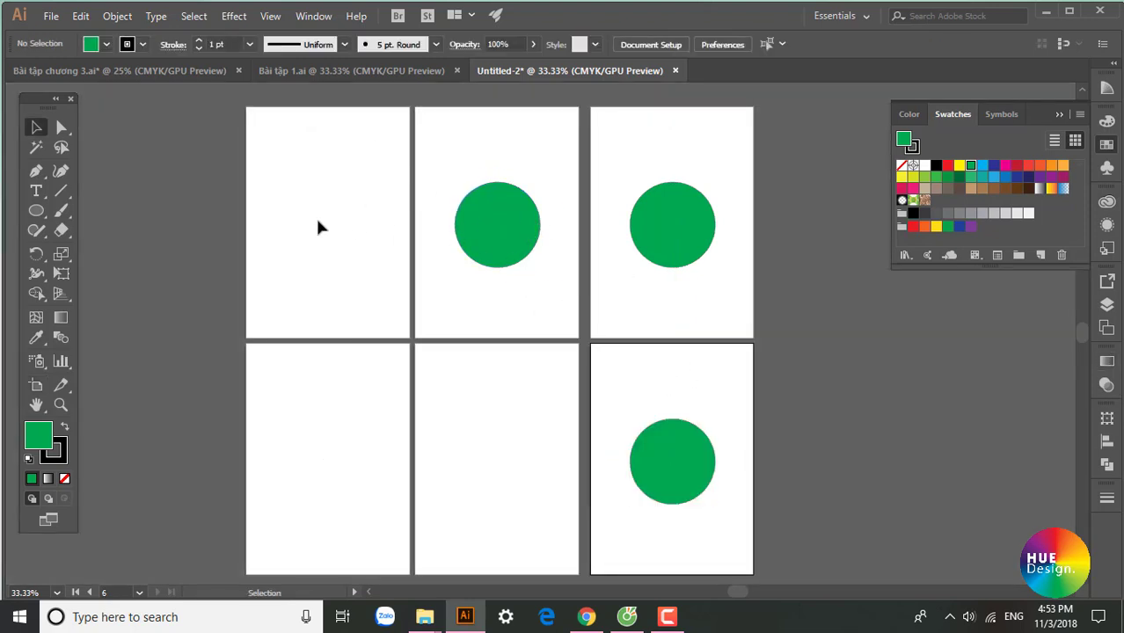
- Switch to the Artboard tool and open the Artboards panel listing all six artboards
mouse_move(351, 251)
left_mouse_down()
mouse_move(379, 259)
mouse_move(360, 250)
left_mouse_up()
key("shift+o")
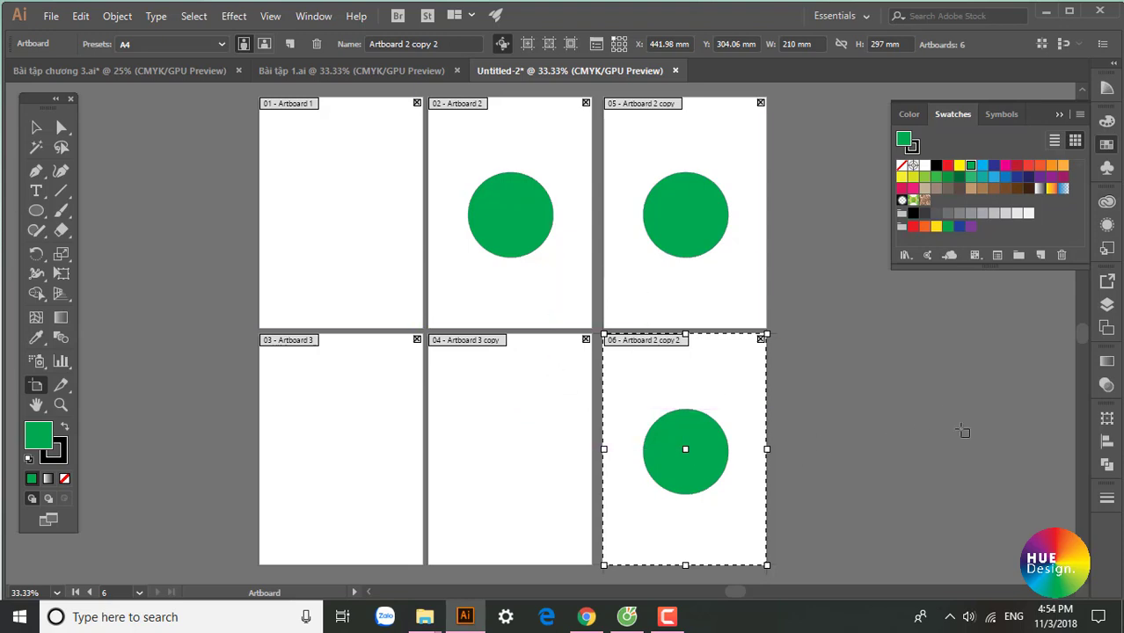
left_click(1108, 328)
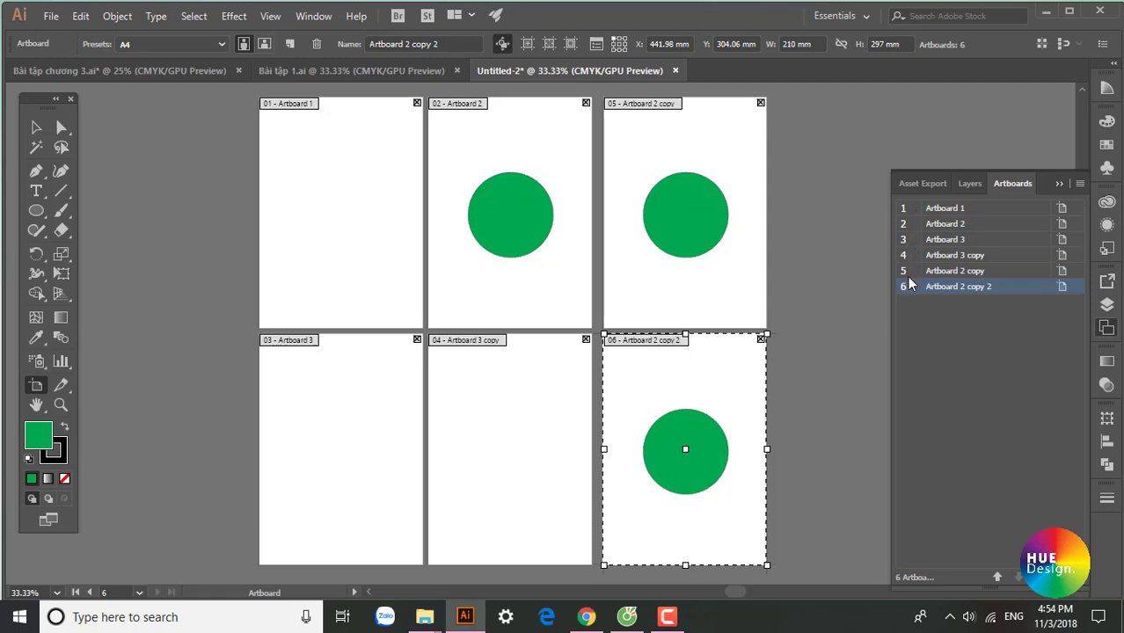
- Move Artboard 3 copy to the top of the artboard order and Artboard 1 to the bottom
left_click(950, 256)
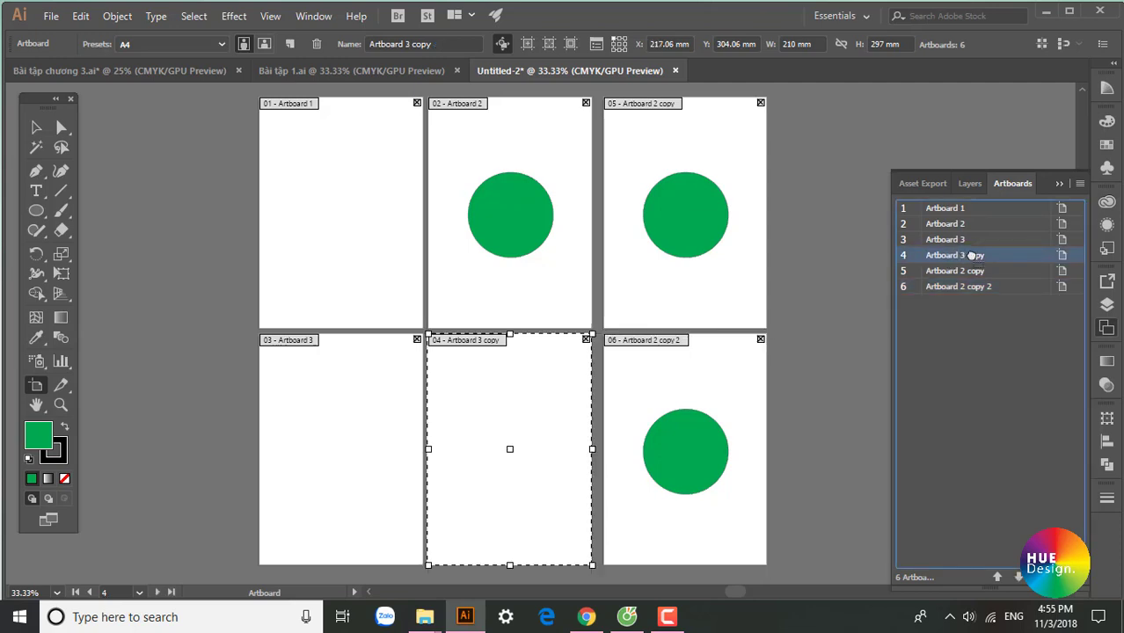
left_click_drag(968, 239, 972, 207)
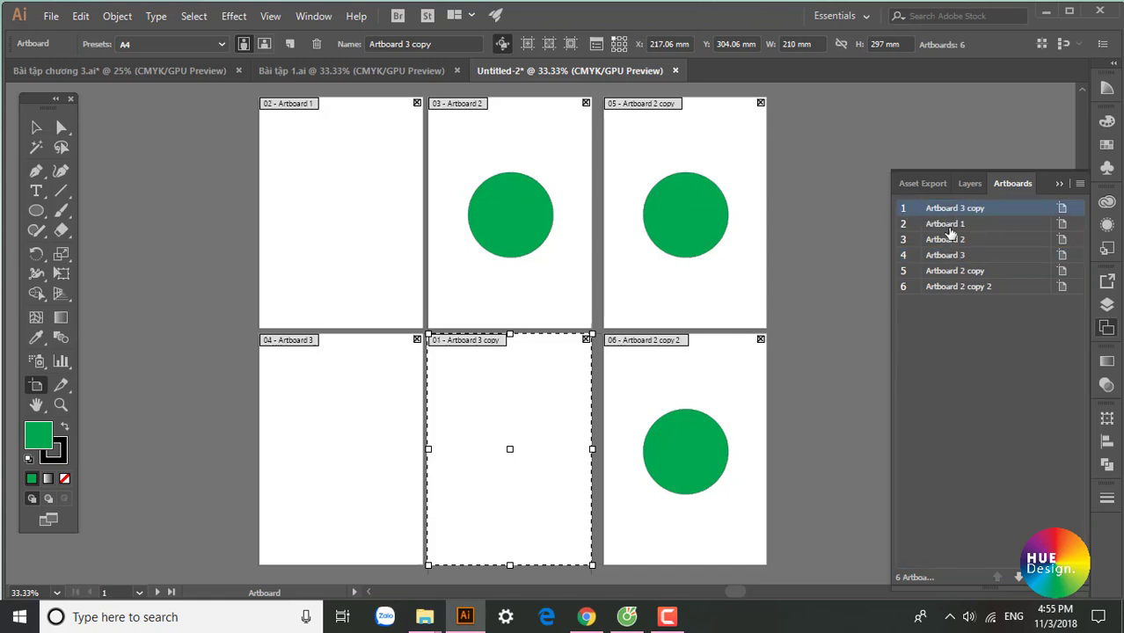
left_click(950, 225)
left_click_drag(950, 225, 963, 301)
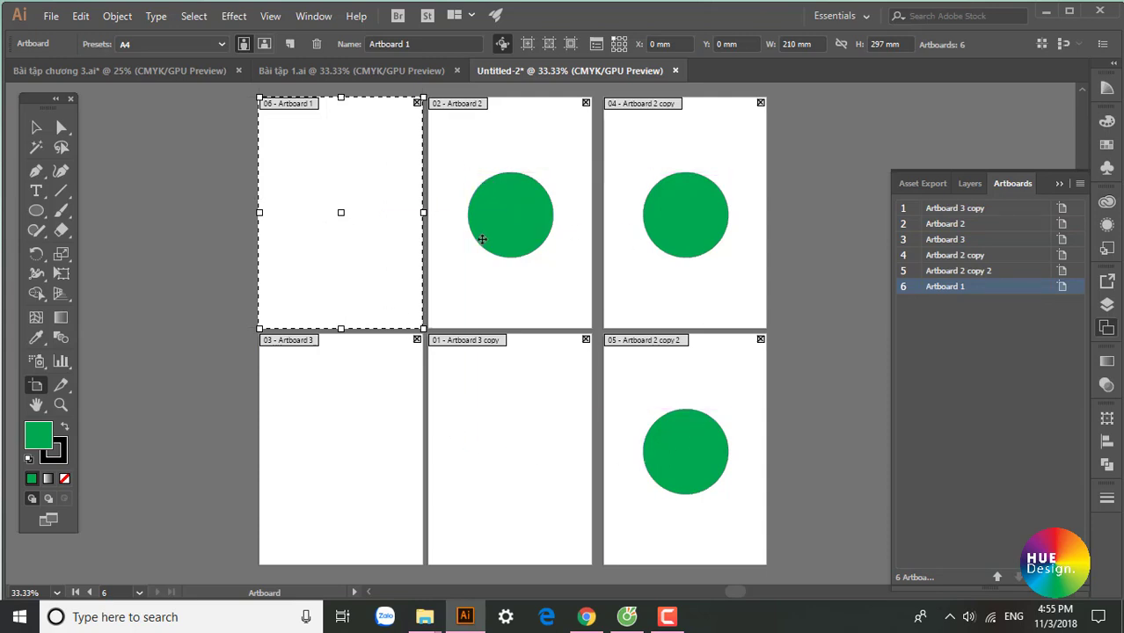
left_click(36, 127)
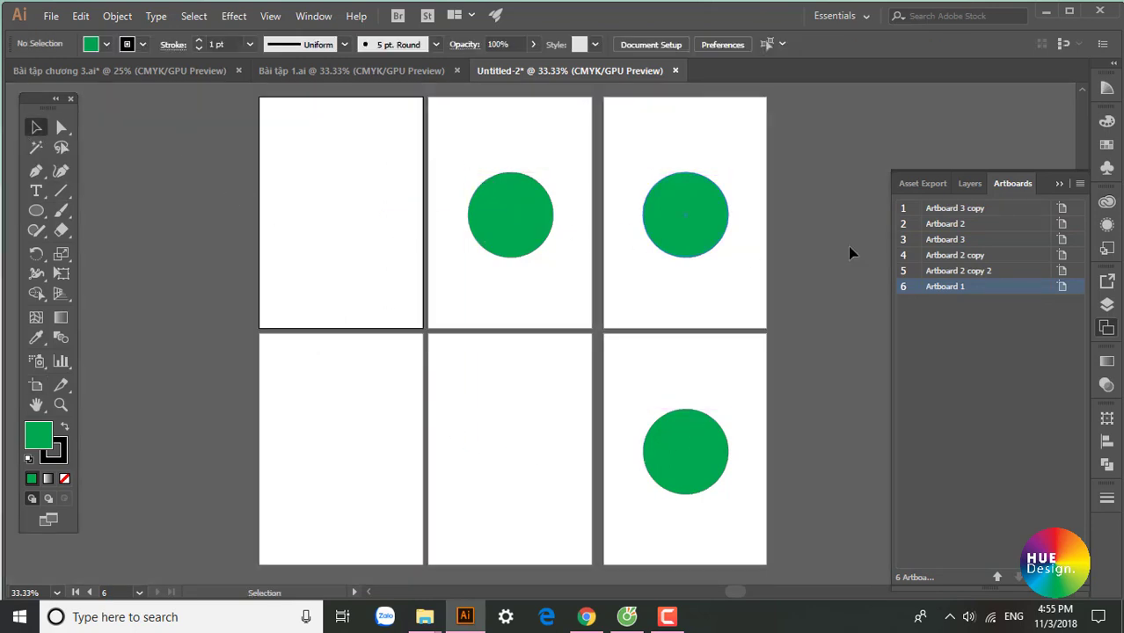
- Collapse the Artboards panel, hide artboards from the View menu, and zoom out twice
left_click(1060, 185)
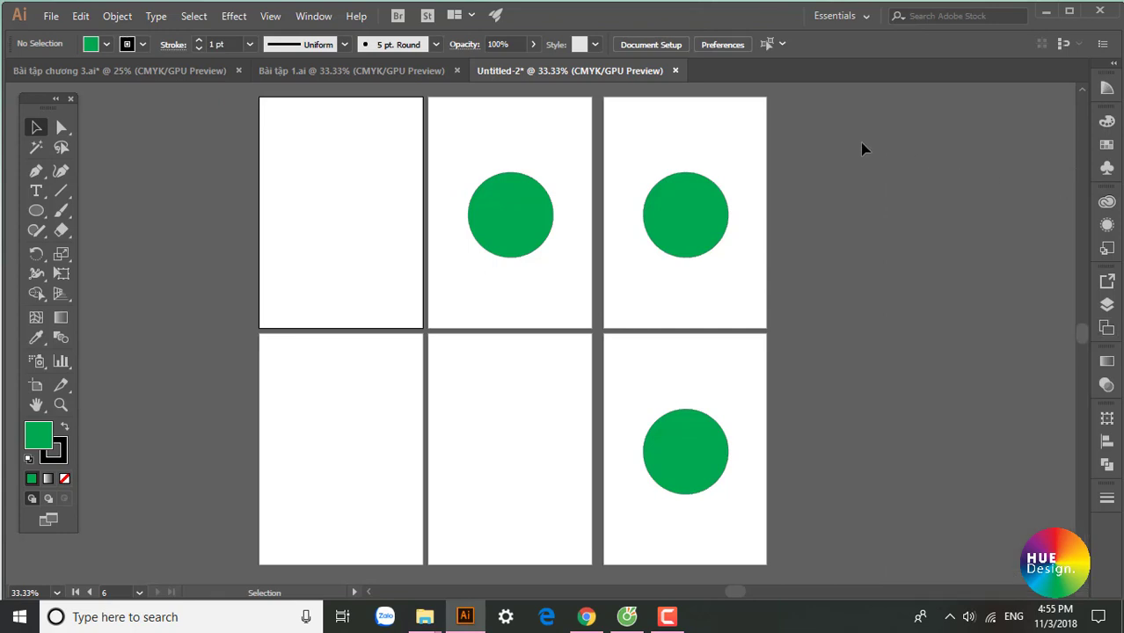
left_click(313, 17)
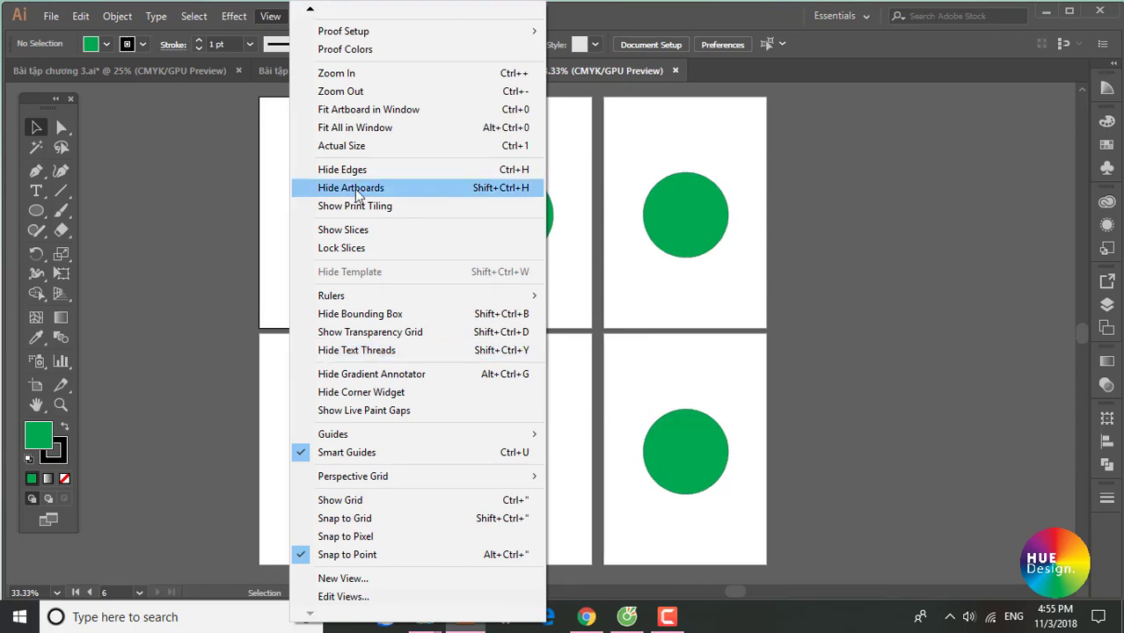
left_click(356, 188)
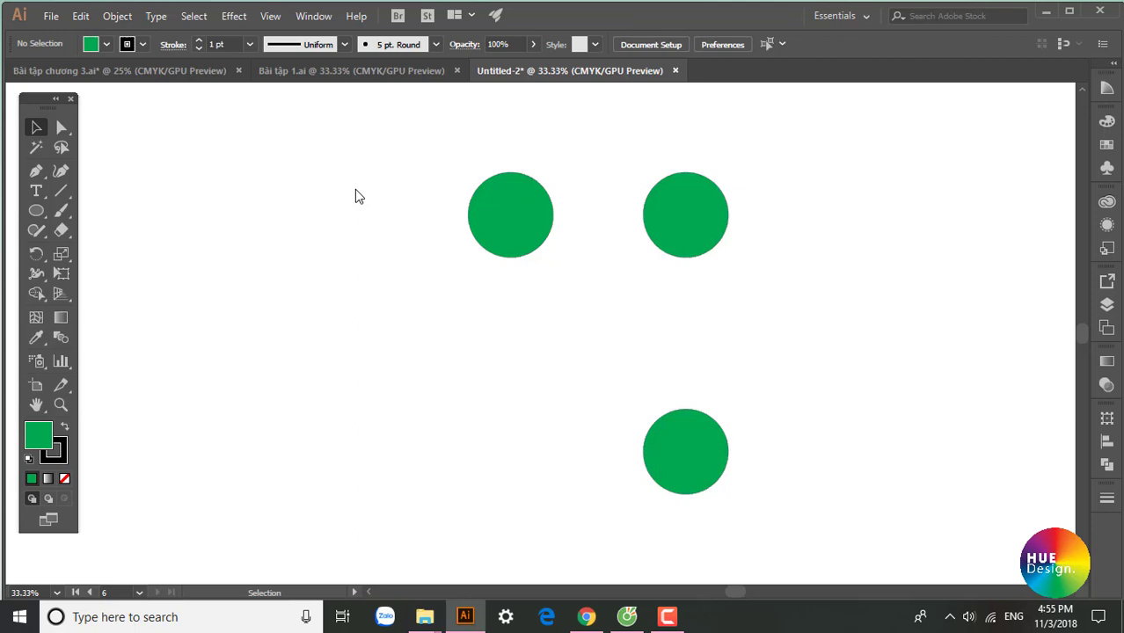
key("ctrl+minus")
key("ctrl+minus")
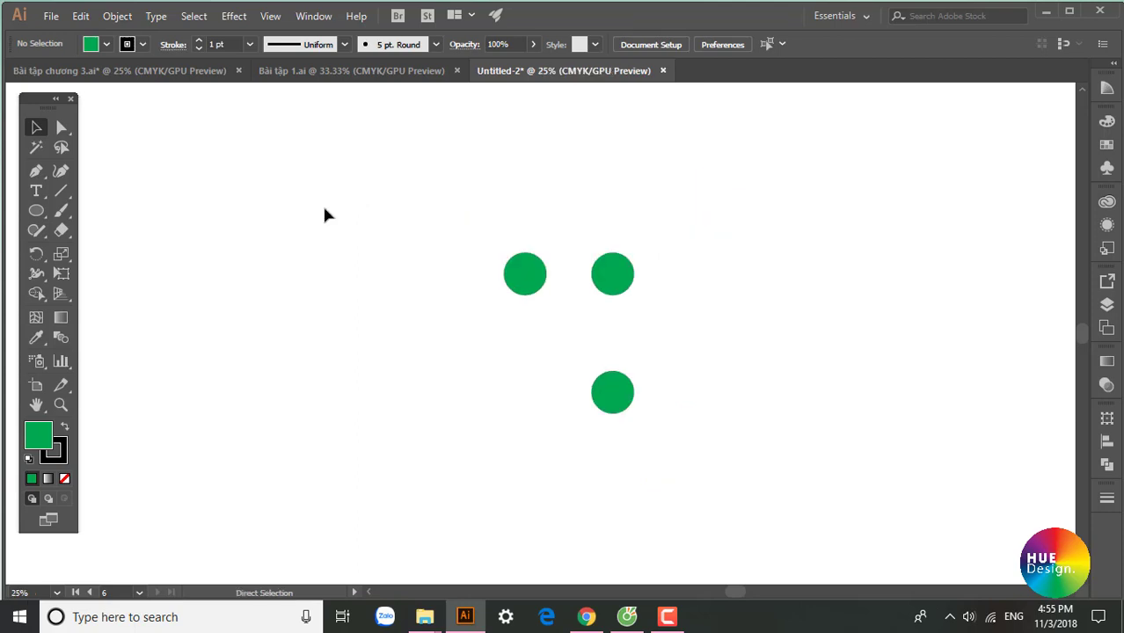
key("ctrl+minus")
key("ctrl+minus")
- Zoom back in to 25% and turn on Show Artboards from the View menu
key("ctrl+plus")
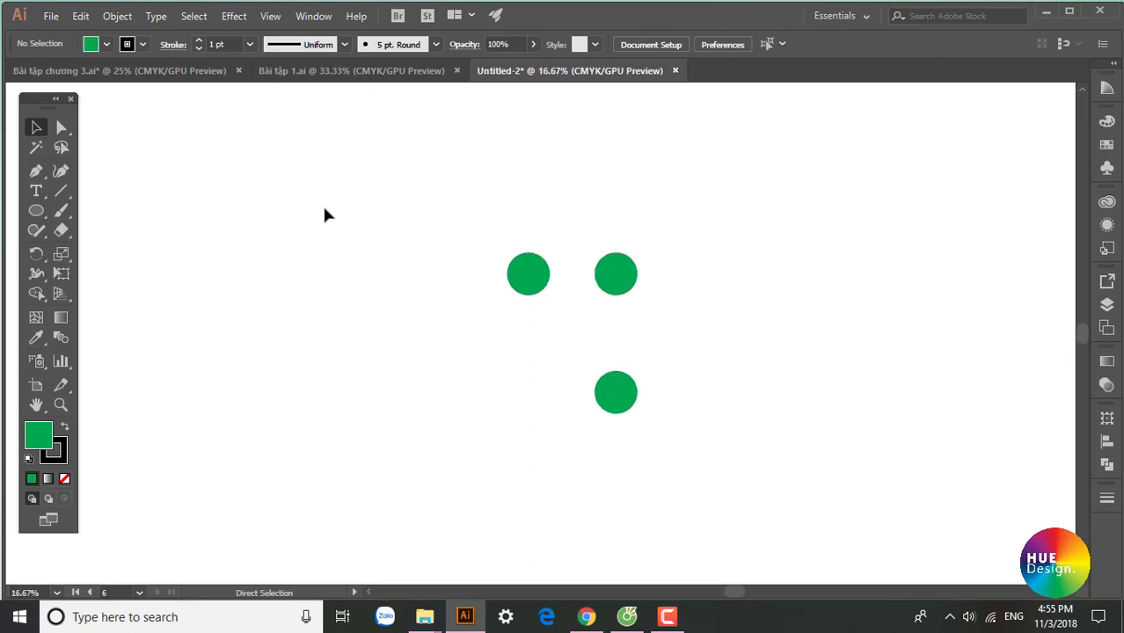
key("ctrl+minus")
key("ctrl+plus")
key("ctrl+plus")
key("ctrl+plus")
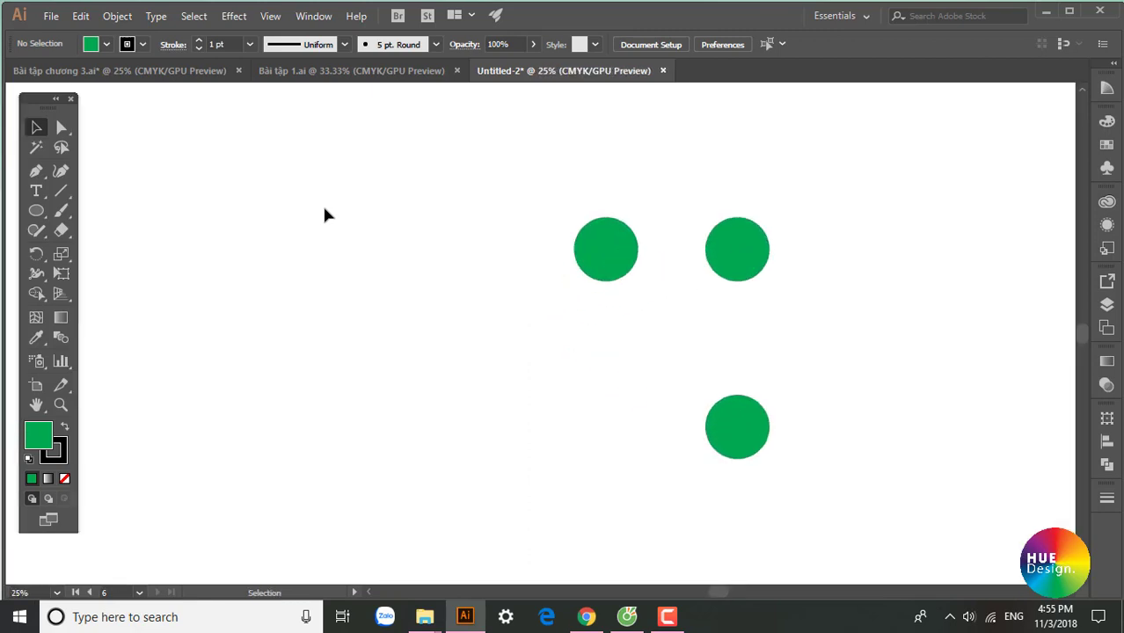
left_click(270, 16)
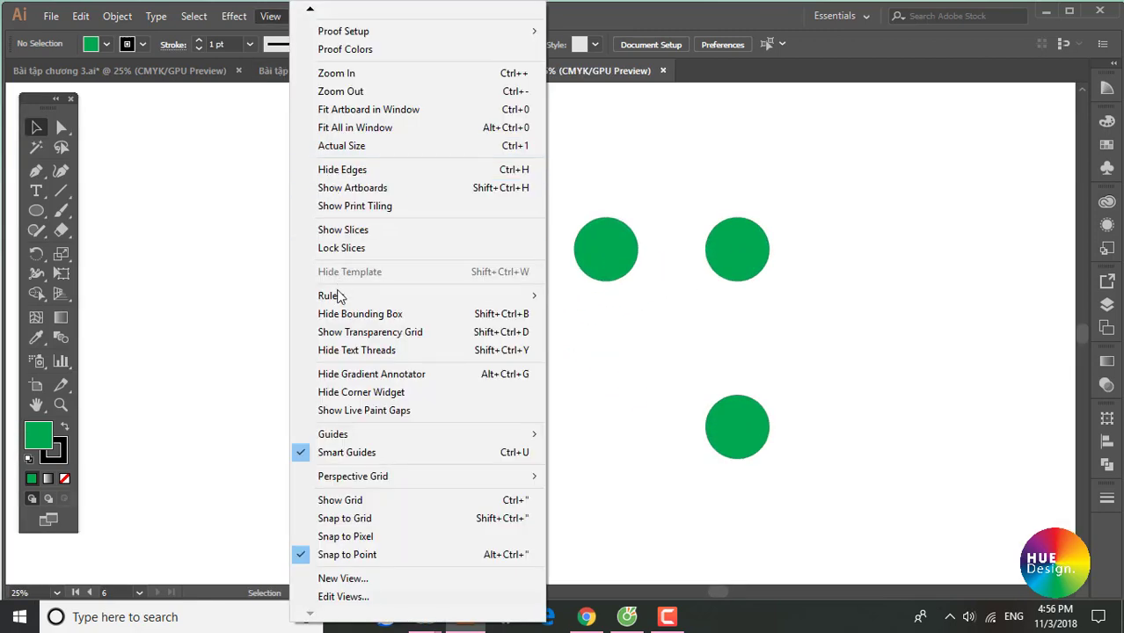
left_click(345, 190)
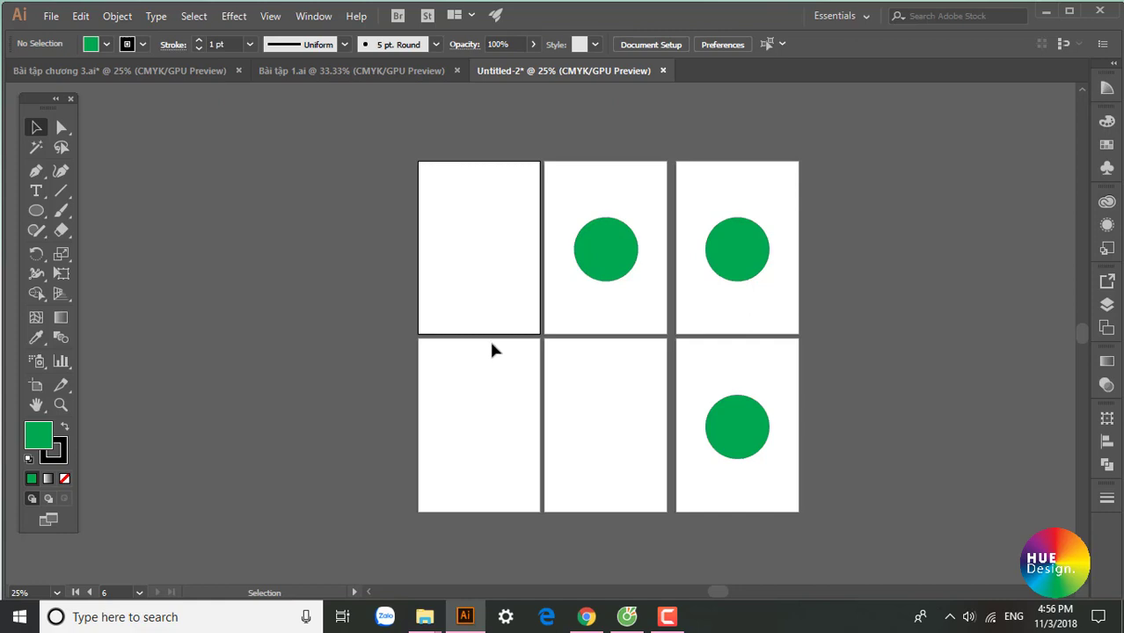
- Delete the green circles on the second and top-right artboards, then zoom in on the layout
left_click(583, 251)
key("Delete")
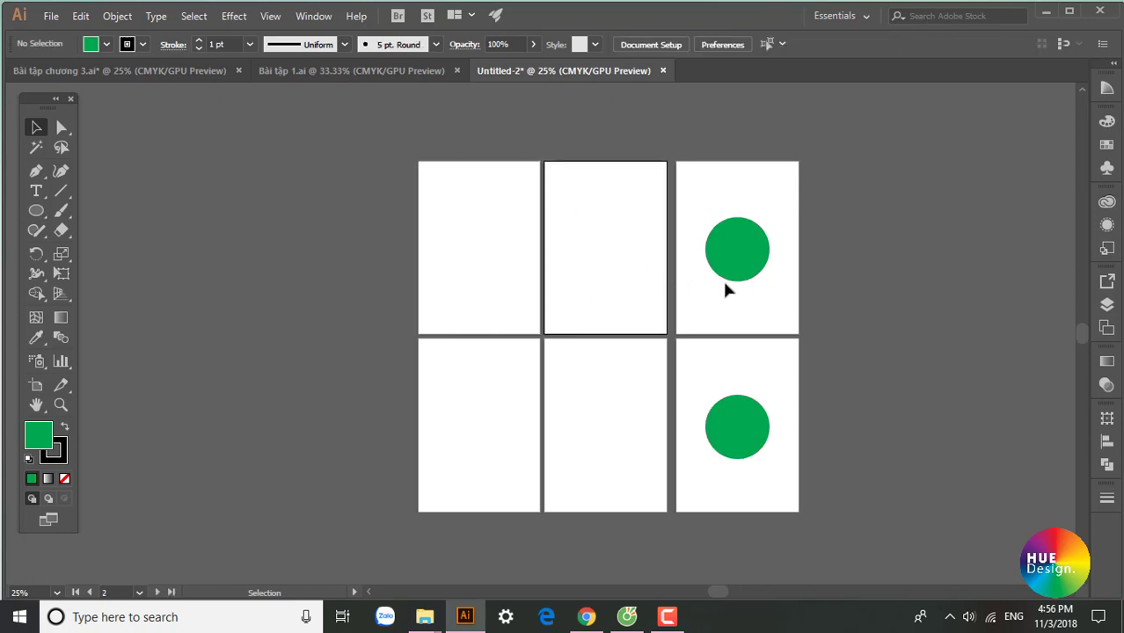
left_click(743, 264)
key("Delete")
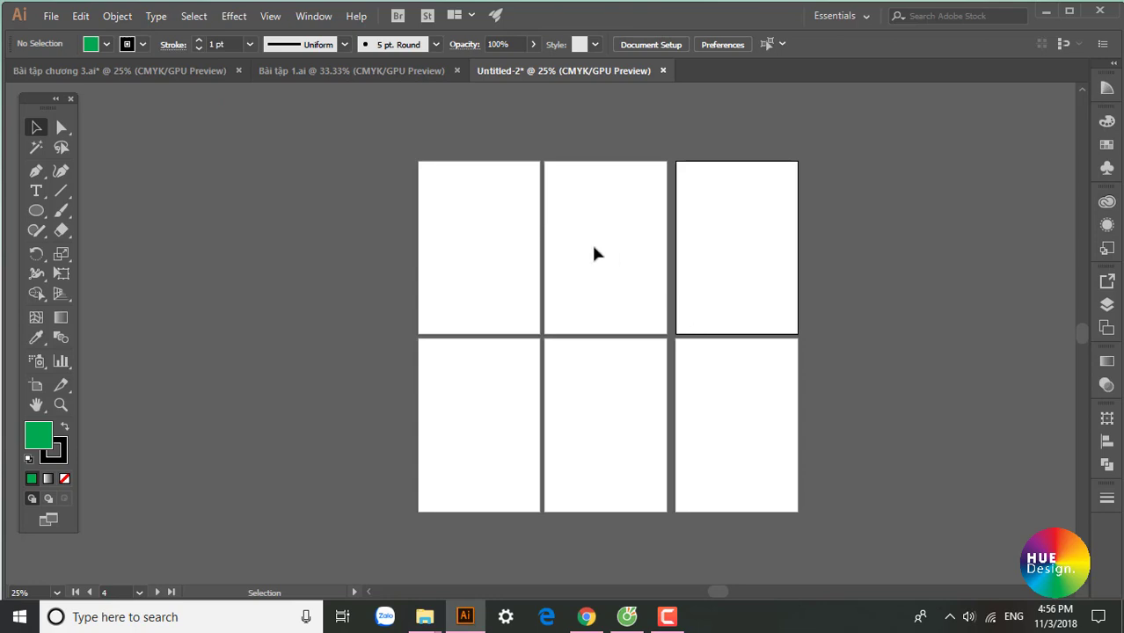
left_click_drag(448, 224, 509, 242)
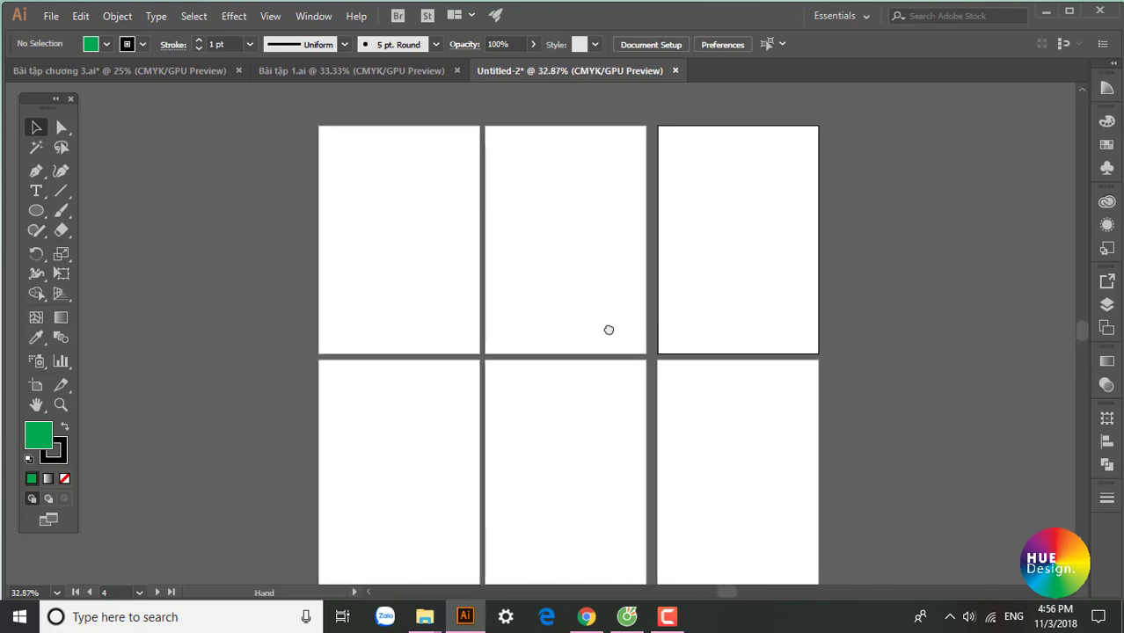
left_click_drag(431, 224, 489, 279)
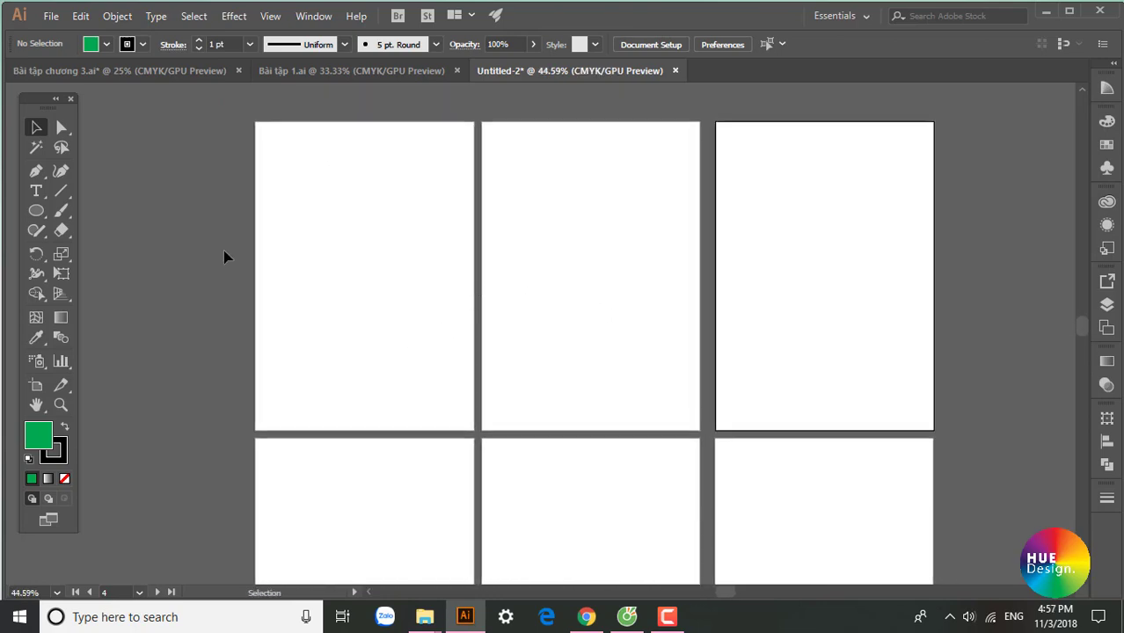
left_click_drag(622, 274, 604, 296)
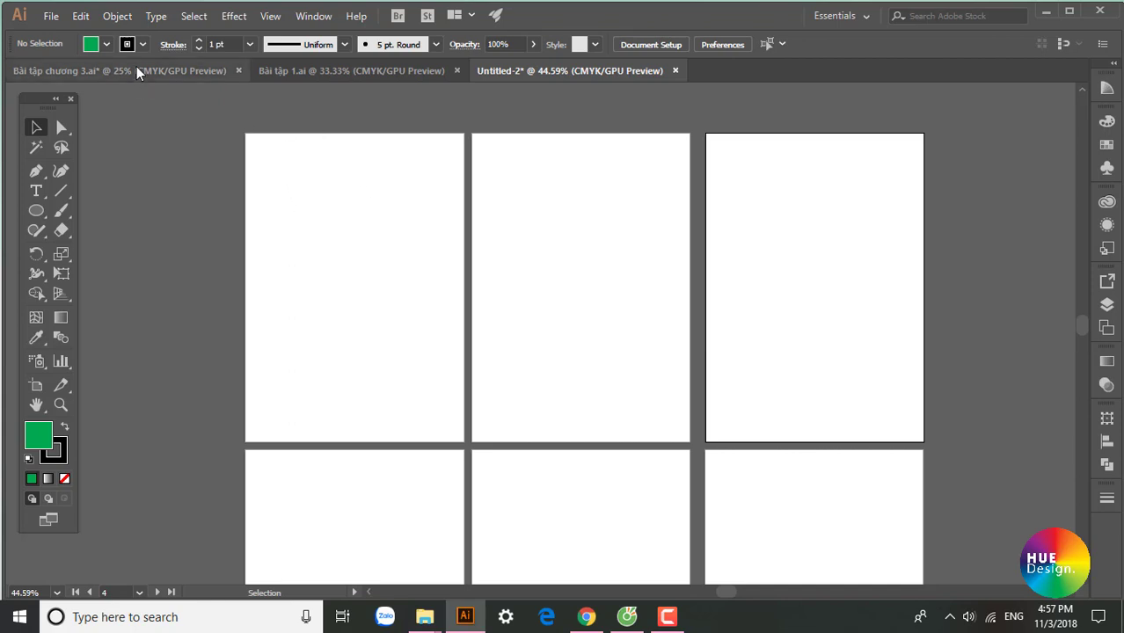
- In Bài tập chương 3.ai, select the blue dove logo group, then return to Untitled-2
left_click(203, 77)
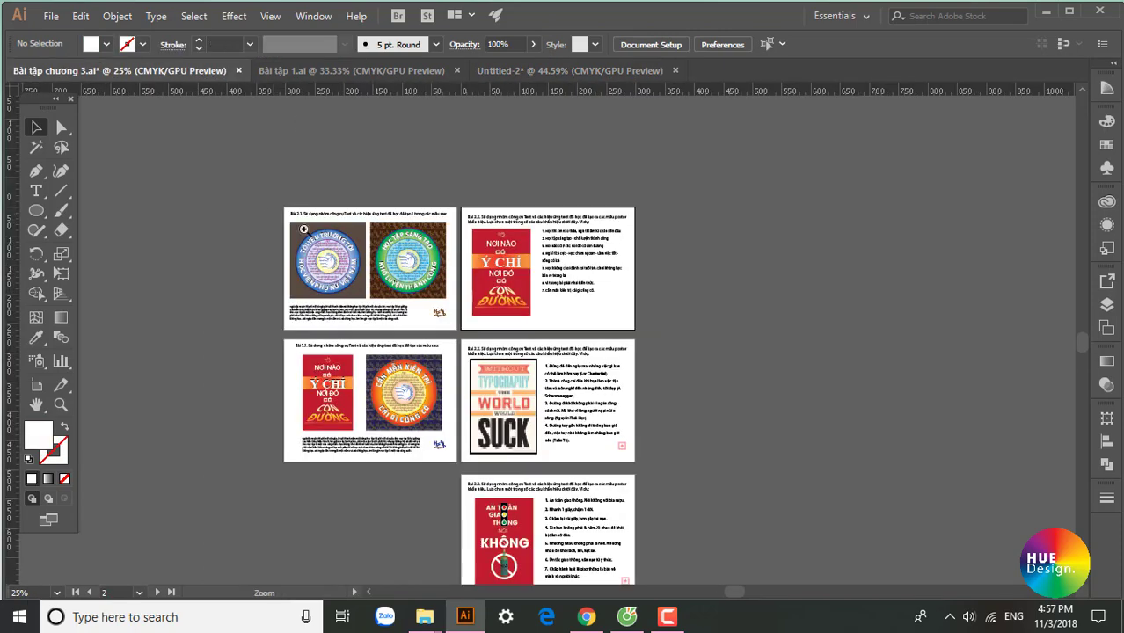
scroll(290, 233, "up", 5)
left_click_drag(567, 373, 486, 317)
left_click(527, 378)
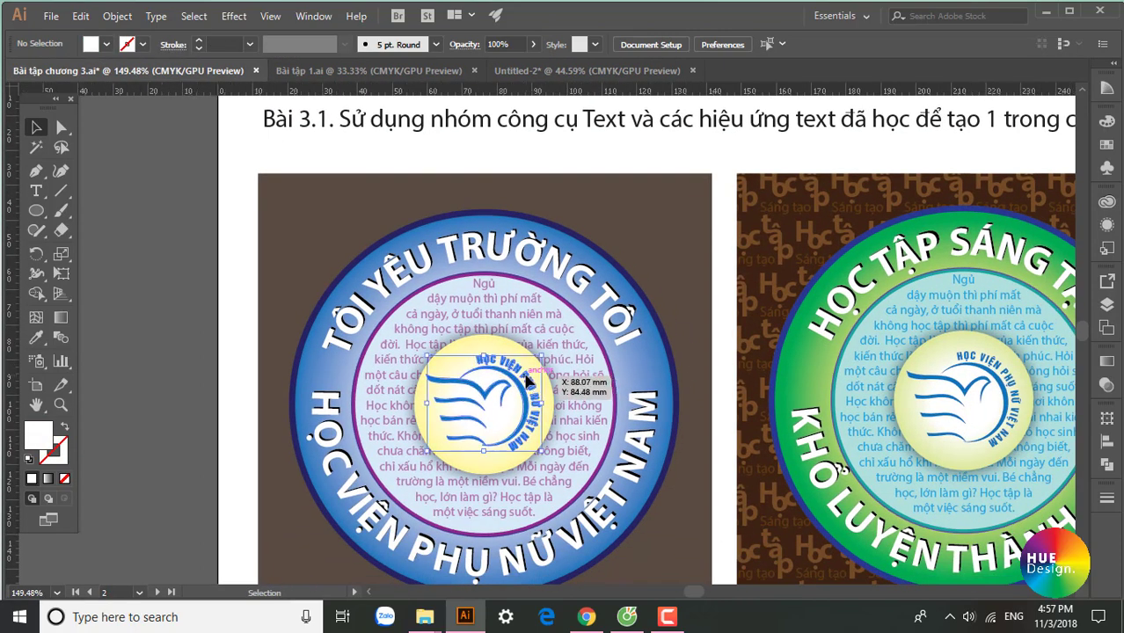
left_click(580, 71)
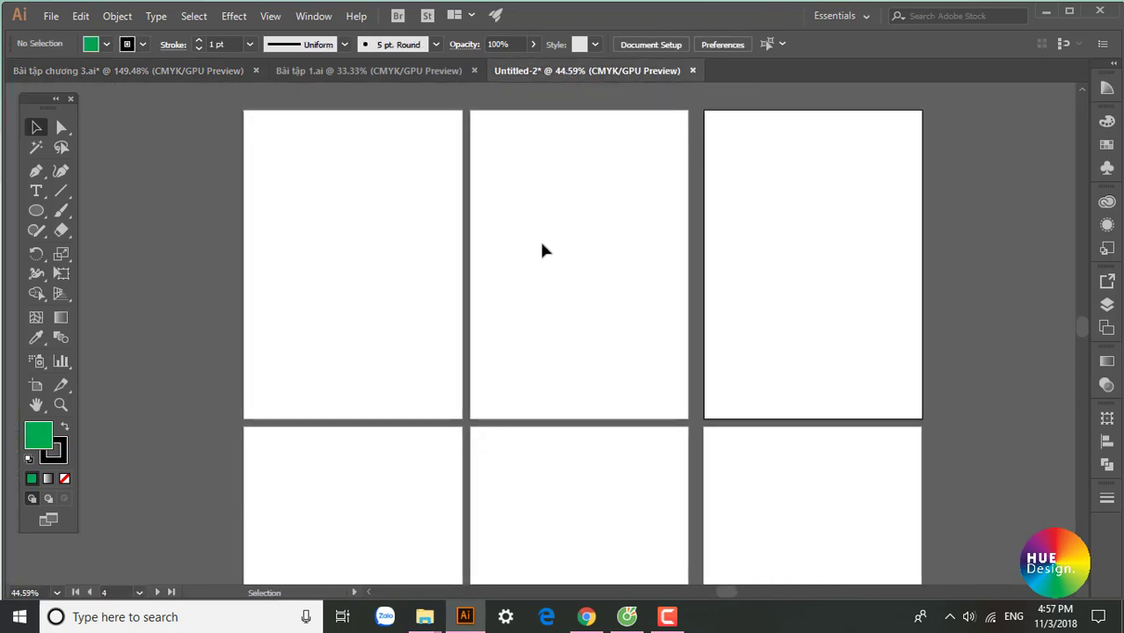
- Paste the dove logo into Untitled-2 and park it on the pasteboard left of the artboards
key("ctrl+v")
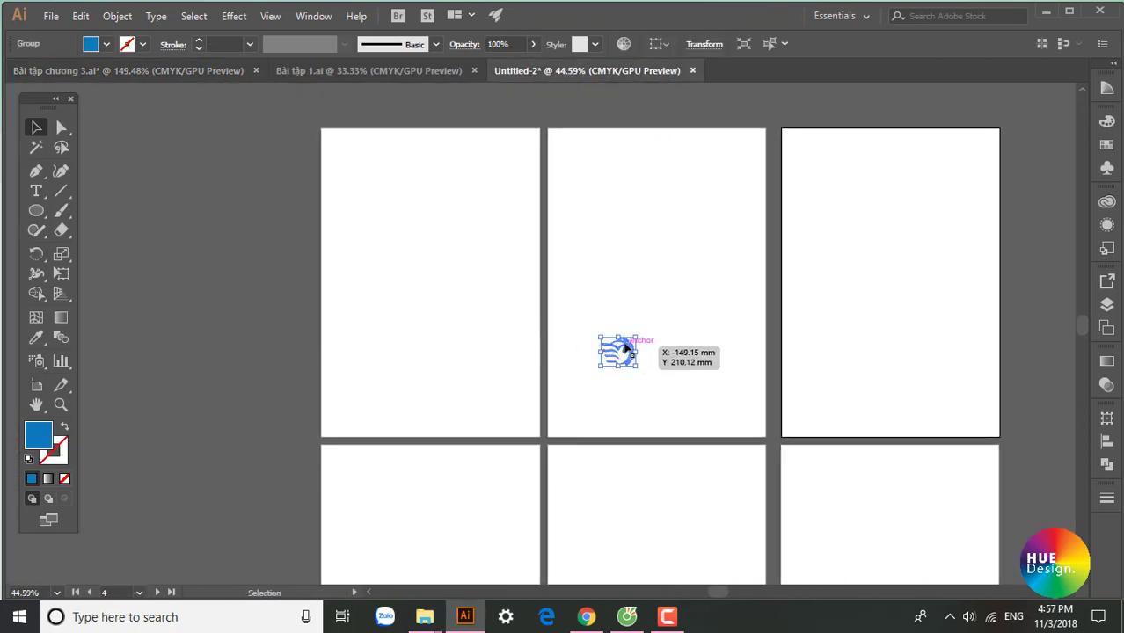
mouse_move(626, 347)
left_mouse_down()
mouse_move(252, 314)
mouse_move(280, 295)
left_mouse_up()
left_click(290, 231)
key("space")
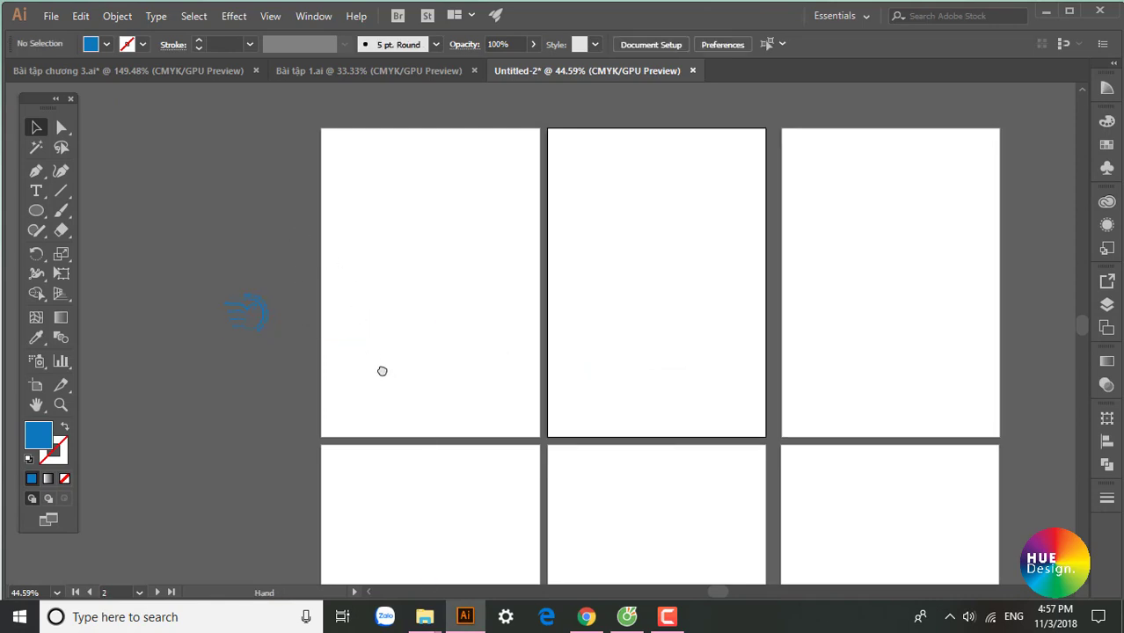
mouse_move(327, 143)
left_mouse_down()
mouse_move(395, 251)
mouse_move(374, 245)
left_mouse_up()
left_click(184, 323)
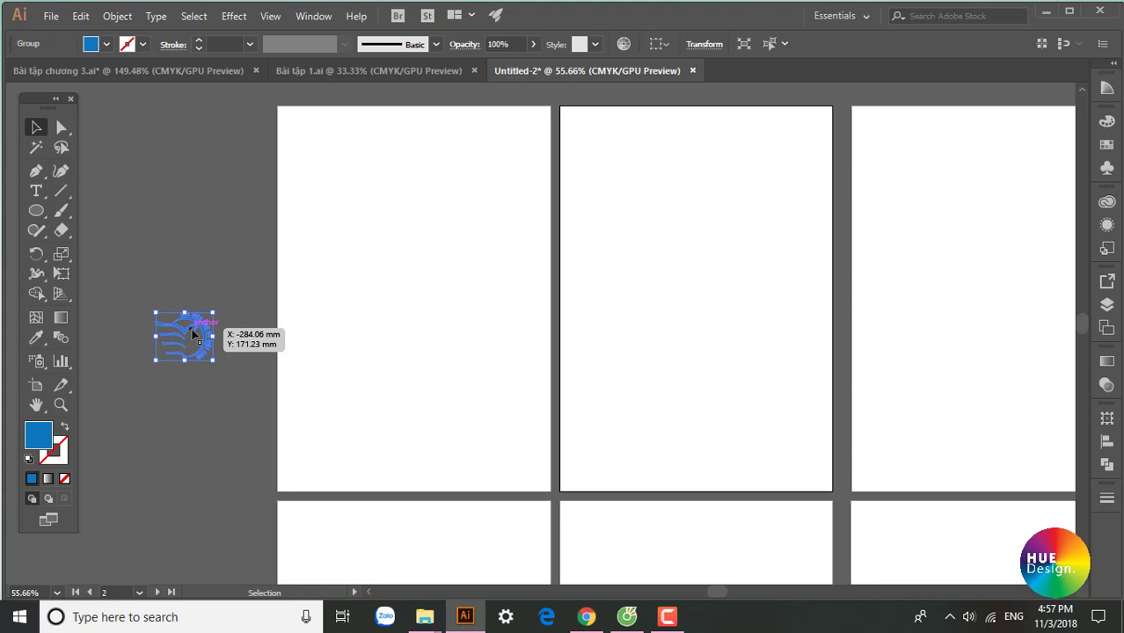
left_click(82, 16)
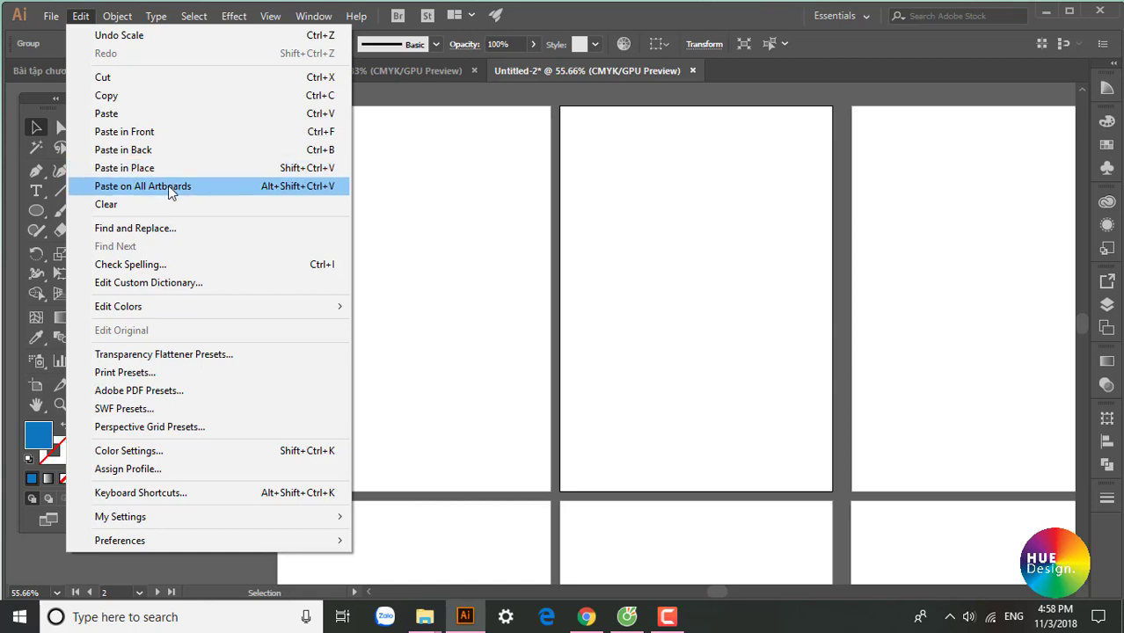
- Reselect the dove logo on the pasteboard and copy it with Edit > Copy
left_click(168, 186)
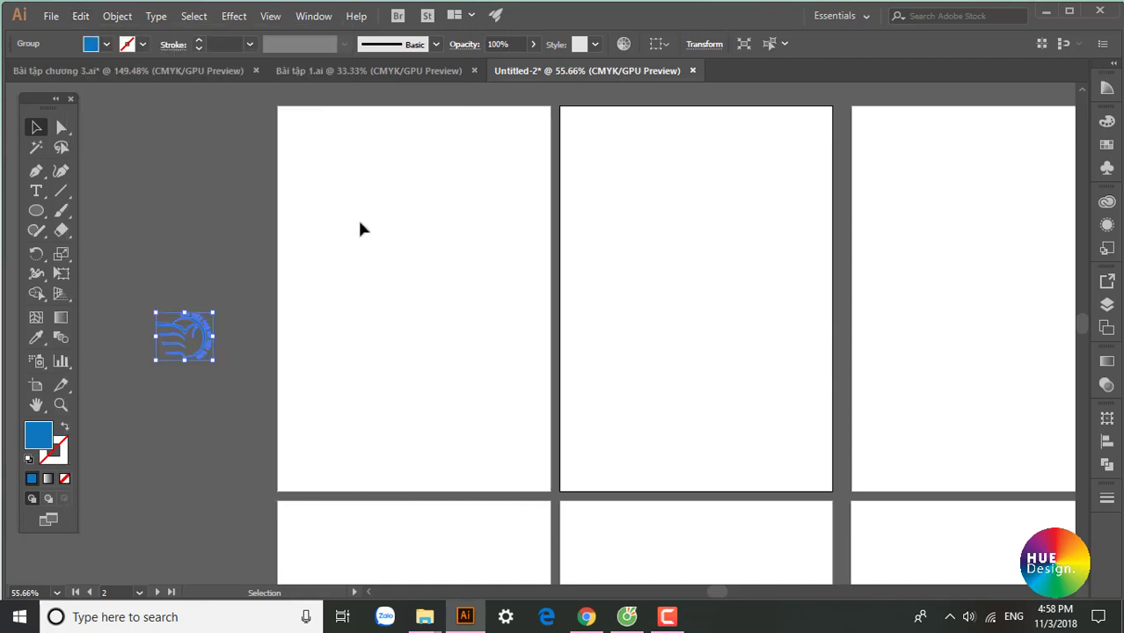
left_click(178, 303)
left_click(187, 329)
left_click(82, 17)
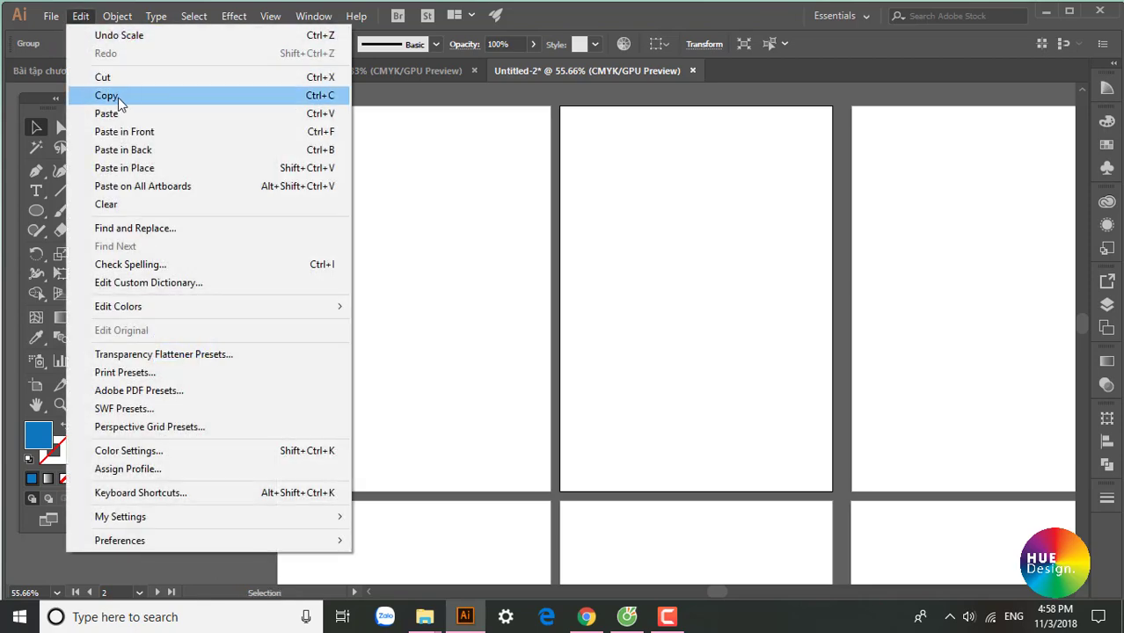
left_click(118, 97)
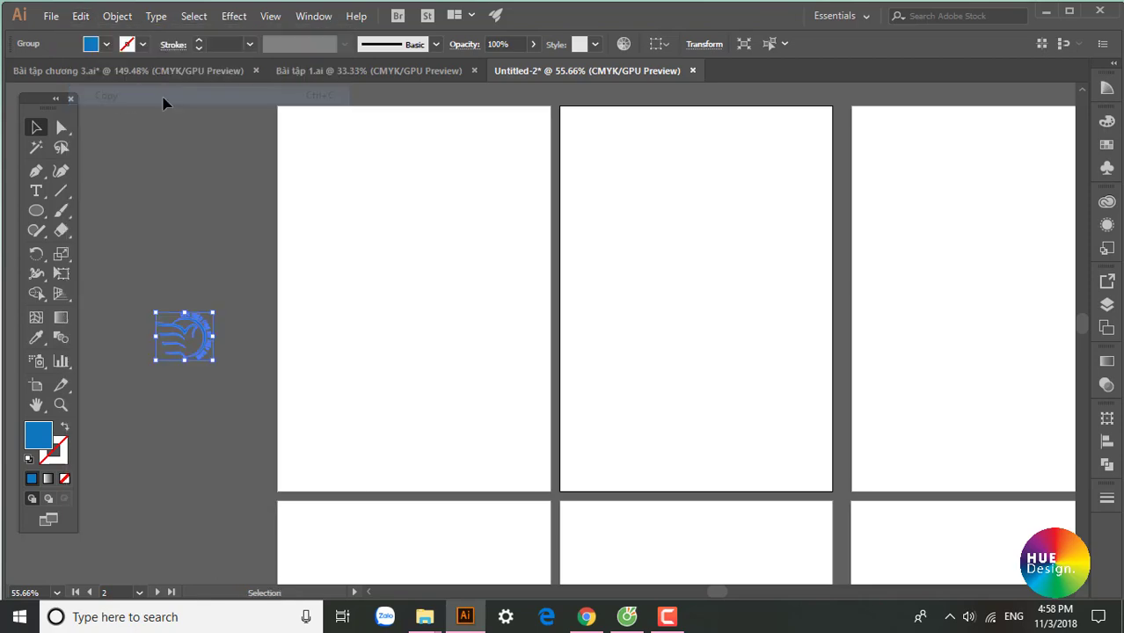
- Paste the logo onto artboard 1 and drag it into the top-left corner
left_click(140, 593)
left_click(148, 490)
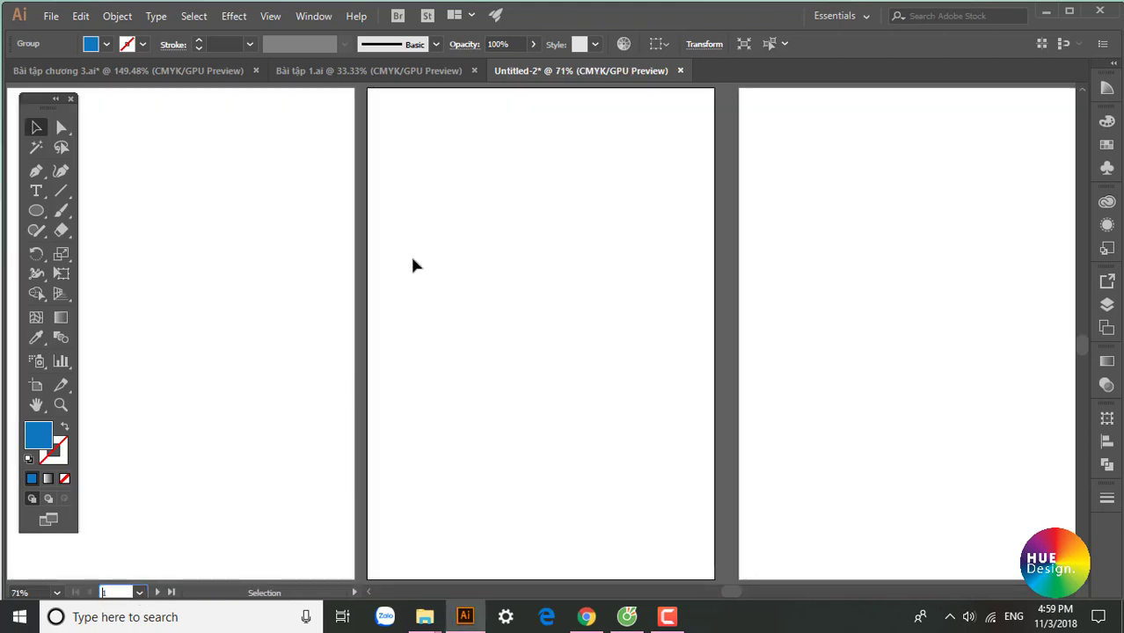
left_click(80, 16)
left_click(110, 113)
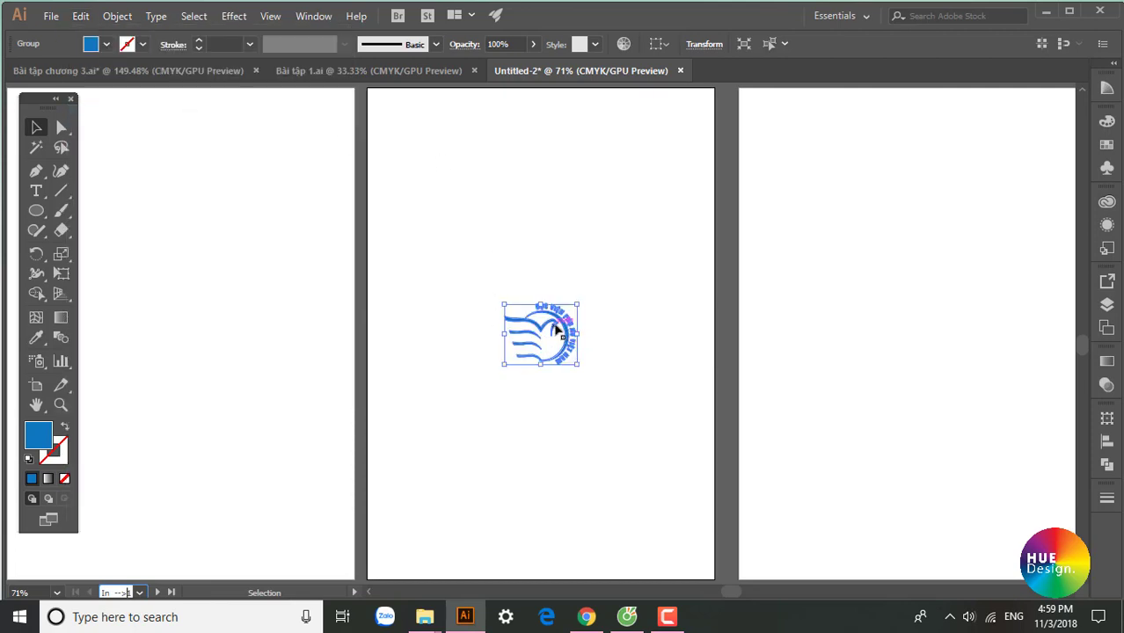
scroll(564, 328, "down", 1, "alt")
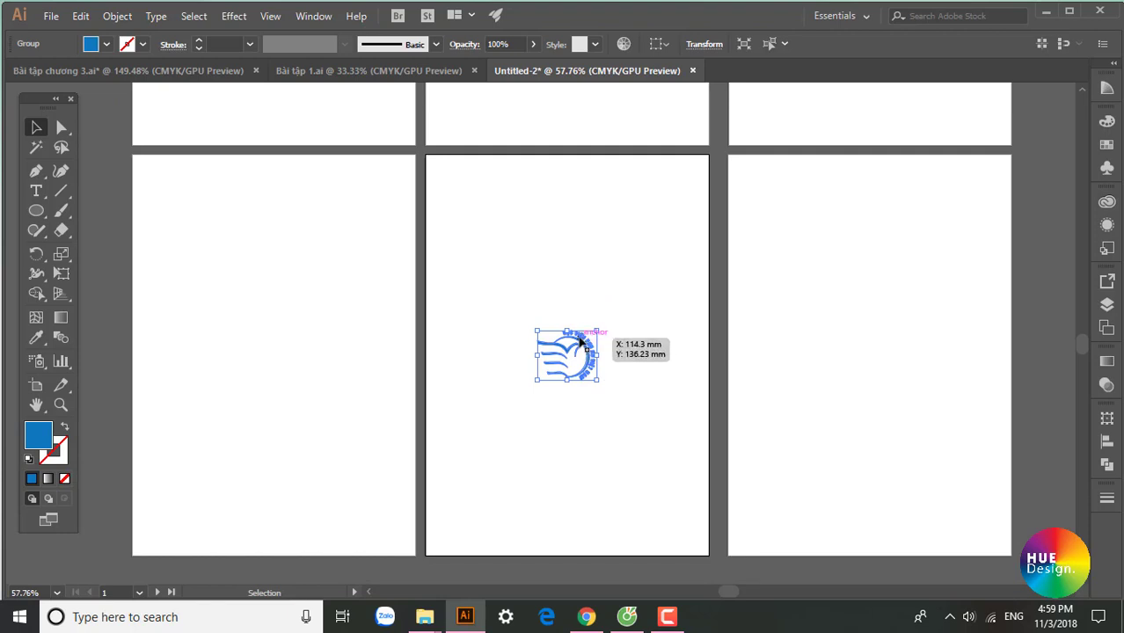
left_click_drag(582, 342, 499, 192)
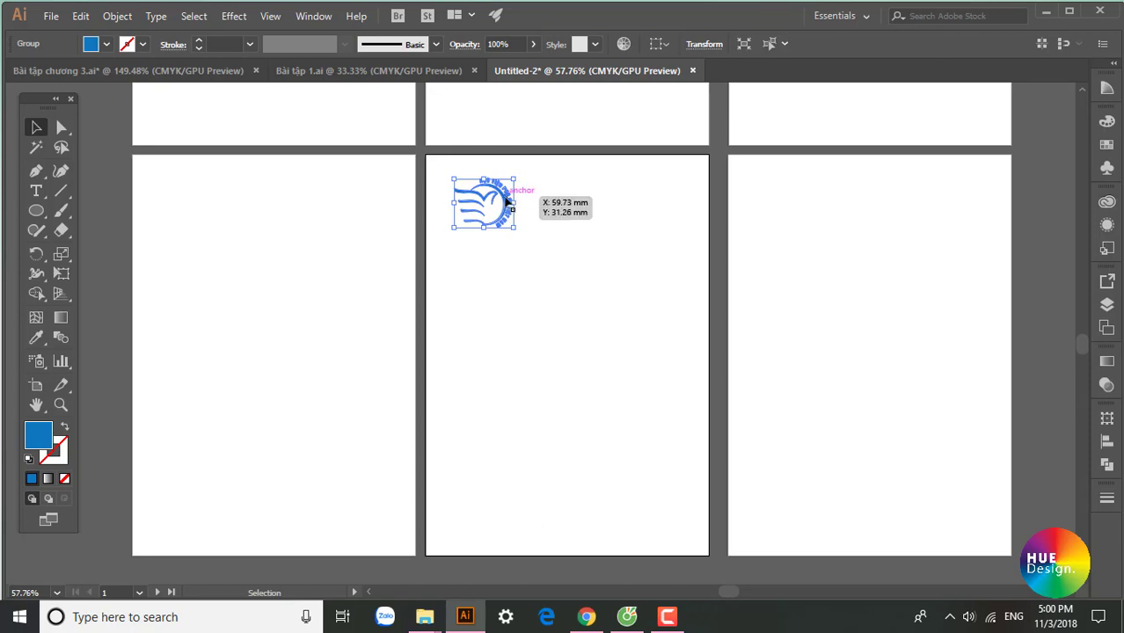
- Copy the positioned logo again and switch to the Artboard tool
left_click(80, 16)
left_click(72, 95)
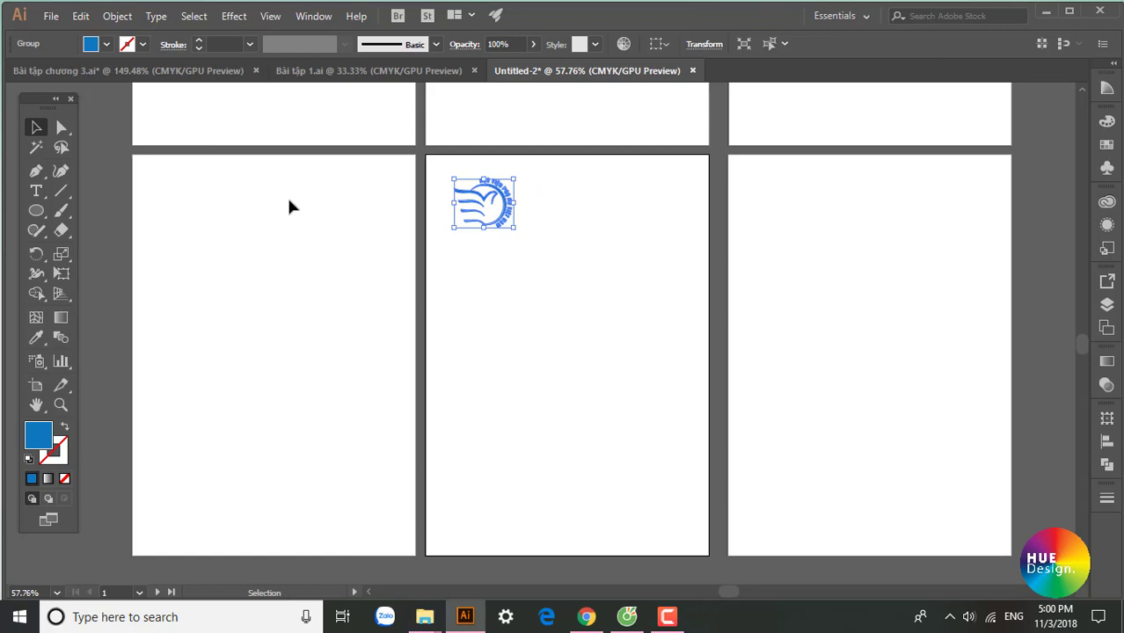
key("space")
left_click_drag(288, 205, 397, 431)
key("shift+o")
left_click(80, 16)
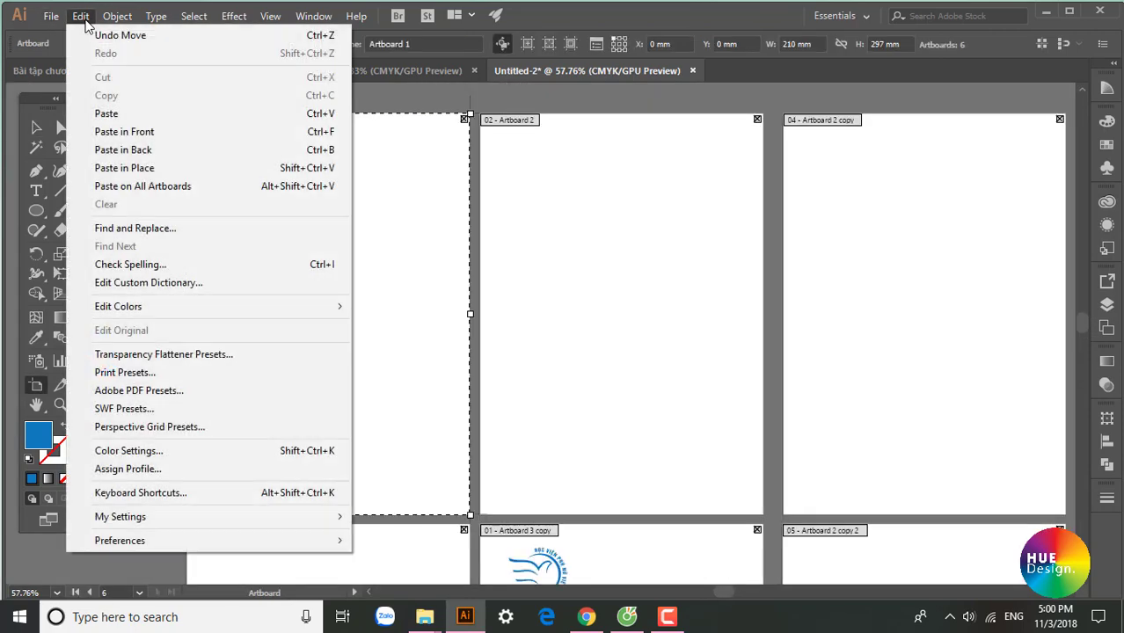
- Use Edit > Paste on All Artboards to place the logo top-left on every artboard
left_click(133, 174)
scroll(354, 226, "down", 1)
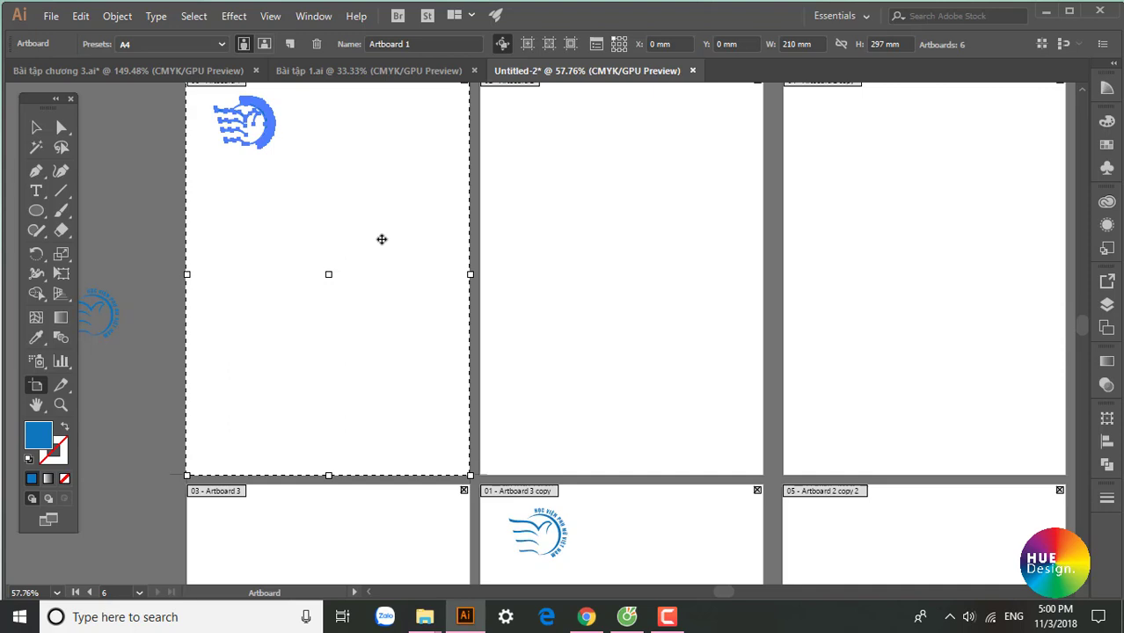
left_click(51, 17)
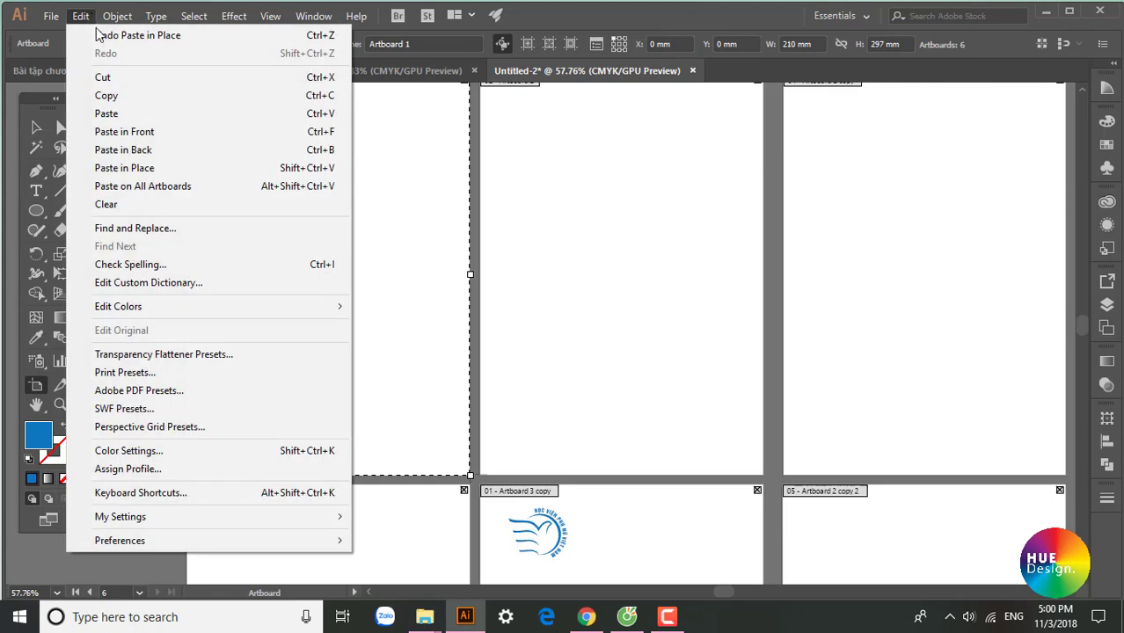
left_click(123, 190)
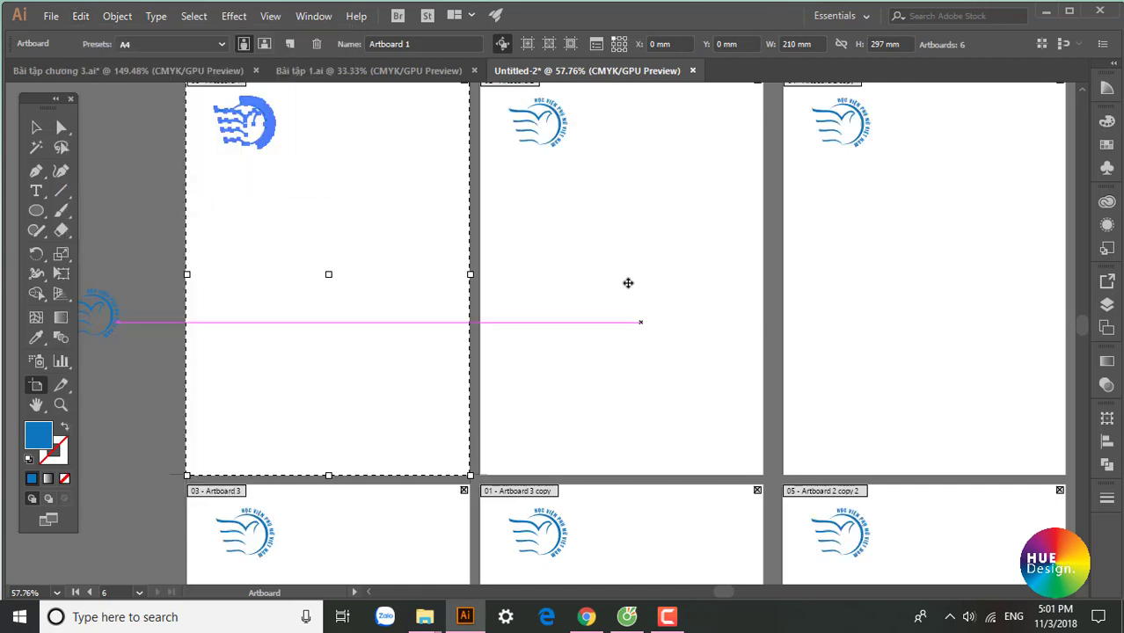
- Zoom out to view all six logo-bearing artboards and return to the Selection tool
scroll(731, 281, "down", 1)
mouse_move(865, 410)
left_mouse_down()
mouse_move(718, 396)
mouse_move(562, 271)
left_mouse_up()
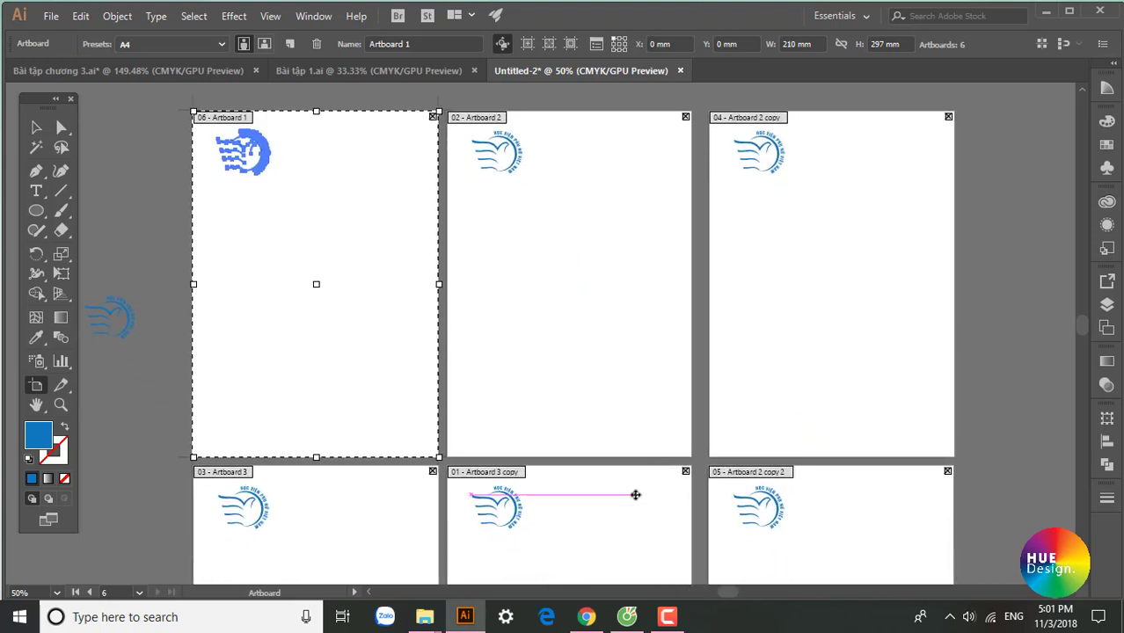
key("ctrl+minus")
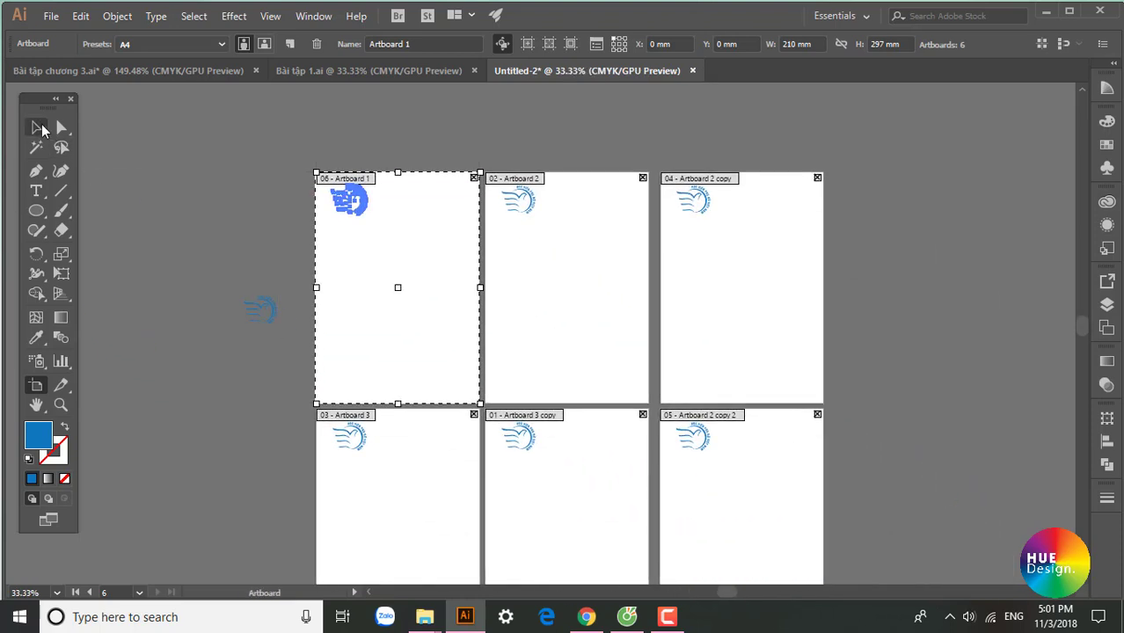
left_click(40, 129)
scroll(598, 347, "up", 1)
left_click(80, 16)
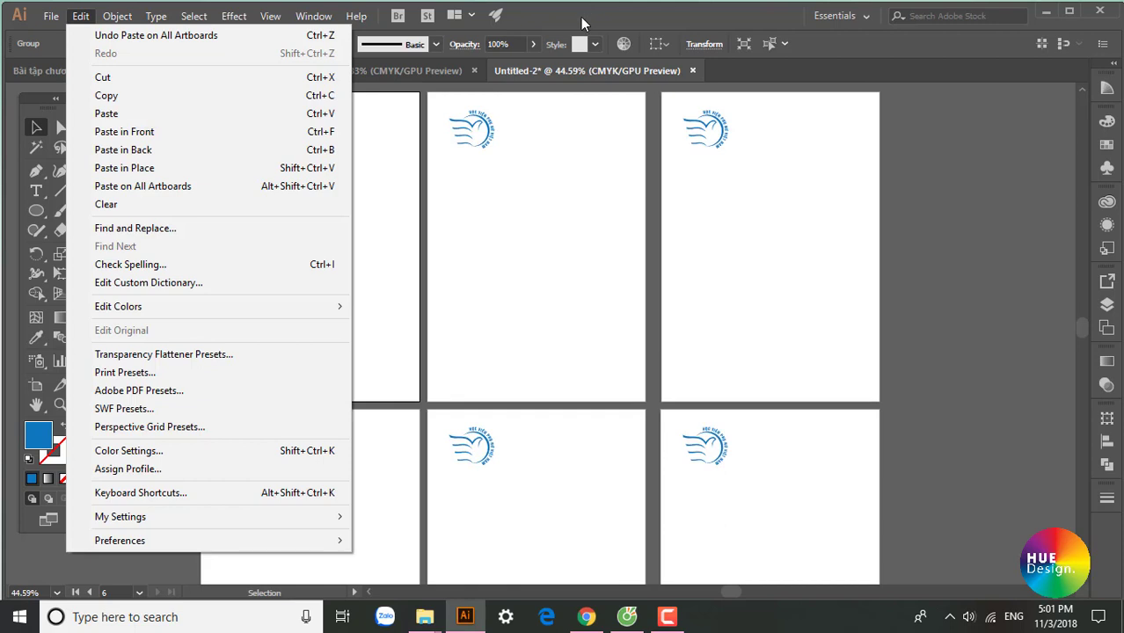
left_click(577, 17)
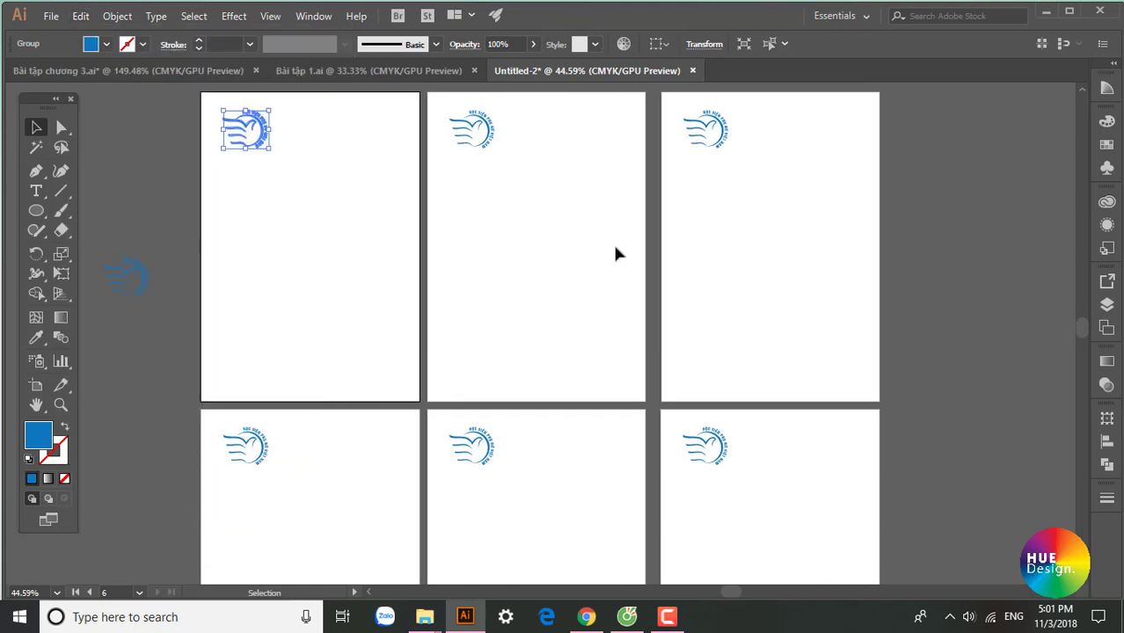